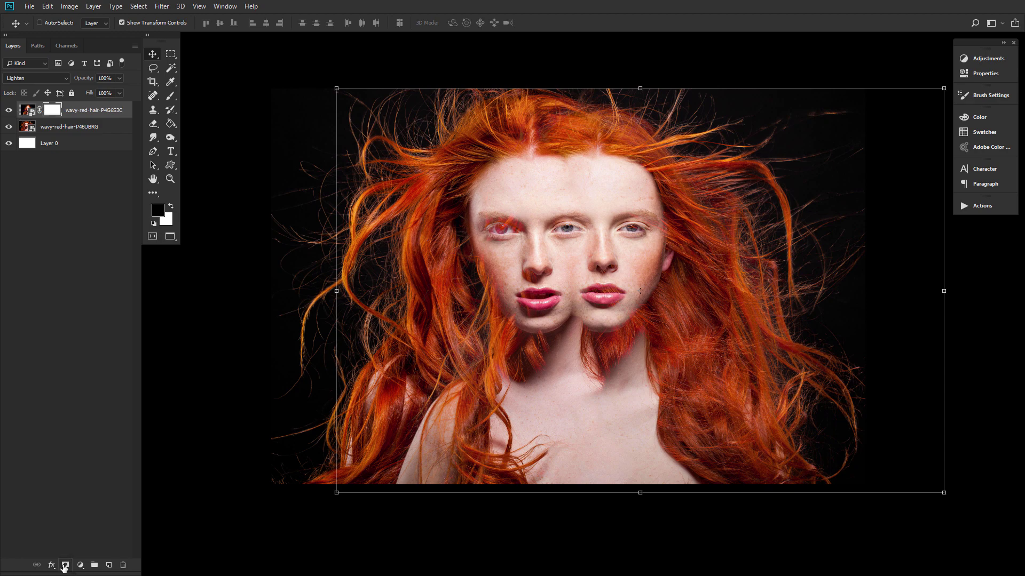
Paint black with a soft brush on the top portrait layer's mask to clear its hair from the adjacent face and neck
click(171, 96)
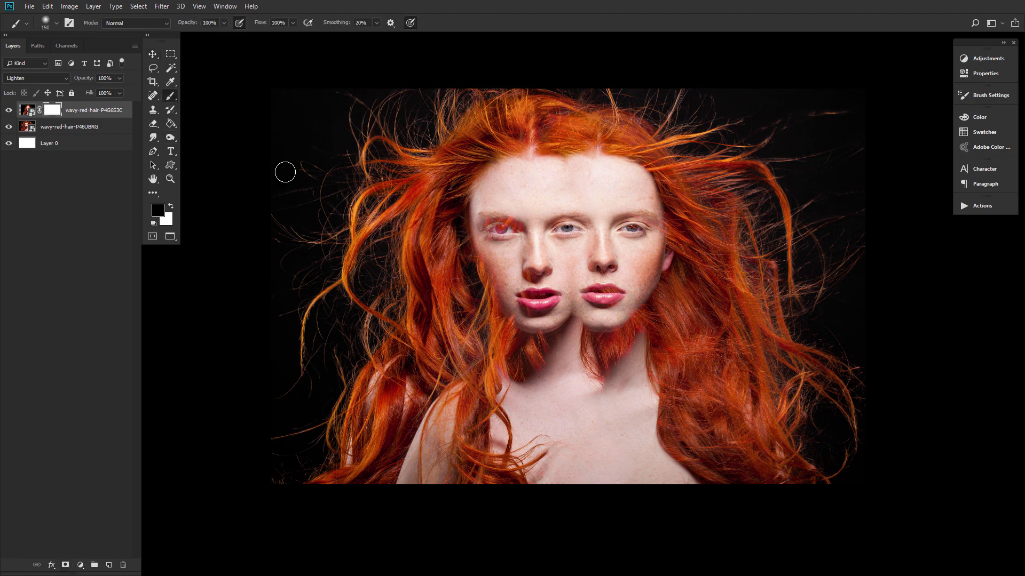
key(bracketright)
key(bracketright)
key(bracketright)
mouse_move(415, 473)
mouse_down()
mouse_move(489, 400)
mouse_move(509, 336)
mouse_move(513, 351)
mouse_move(514, 314)
mouse_move(456, 255)
mouse_move(472, 312)
mouse_up()
key(bracketleft)
key(bracketleft)
key(bracketleft)
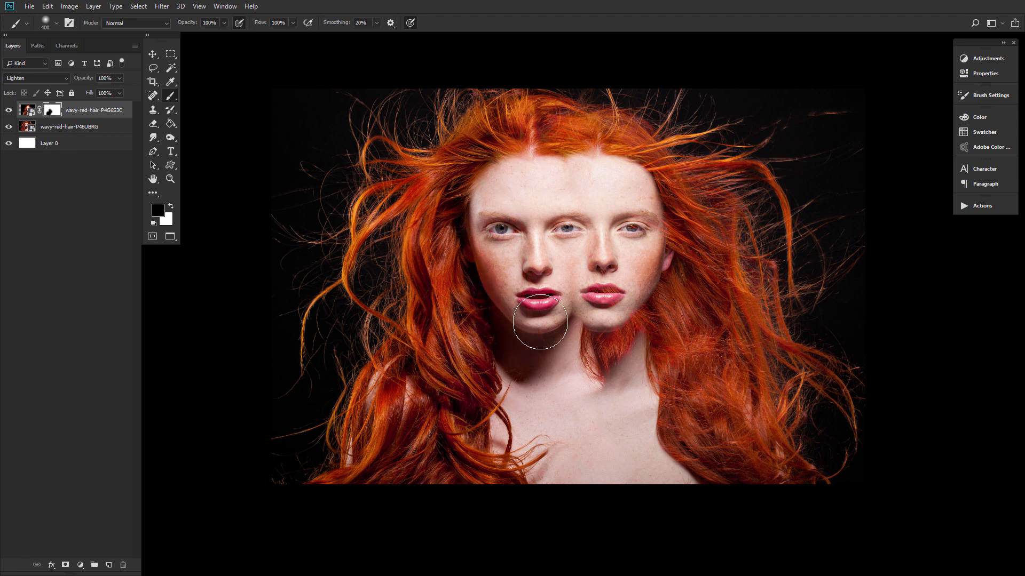
key(bracketleft)
key(bracketleft)
key(bracketleft)
key(bracketleft)
key(bracketleft)
Duplicate the masked portrait layer and delete the layer mask from the copy
key(ctrl+j)
right_click(51, 111)
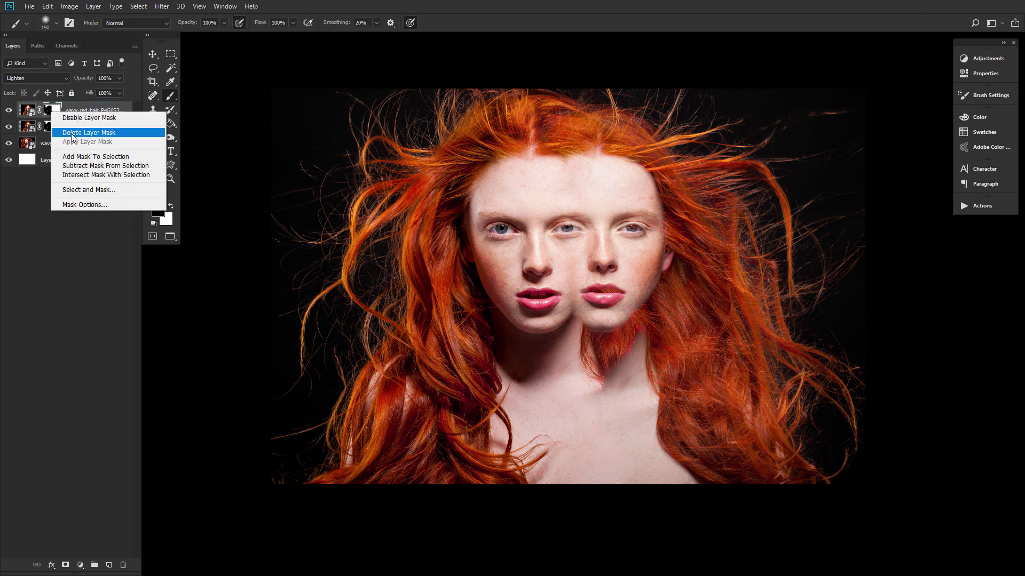
click(66, 129)
Move the unmasked portrait copy down over the two faces and flip it horizontally
click(153, 54)
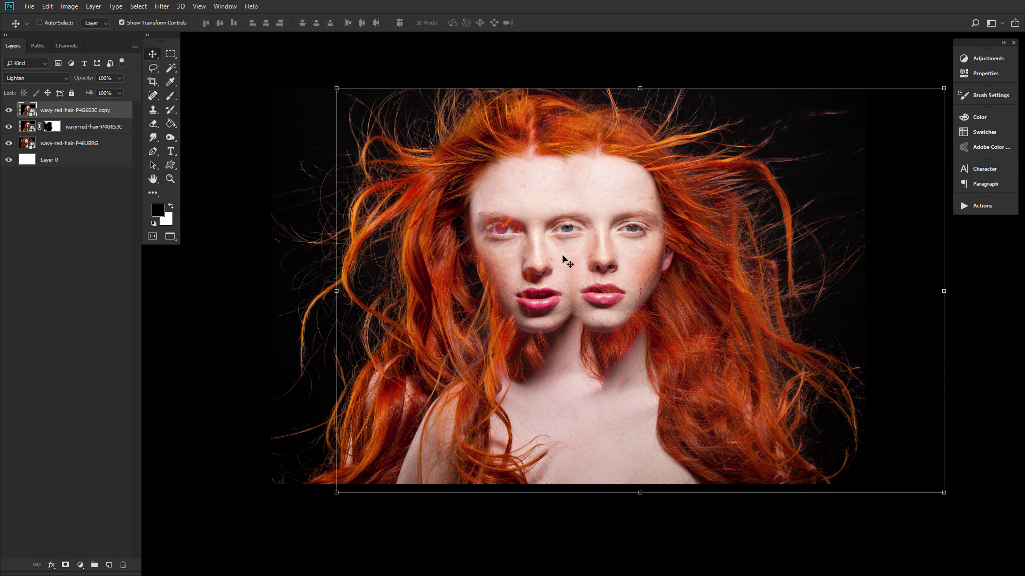
drag(582, 208, 526, 275)
key(ctrl+t)
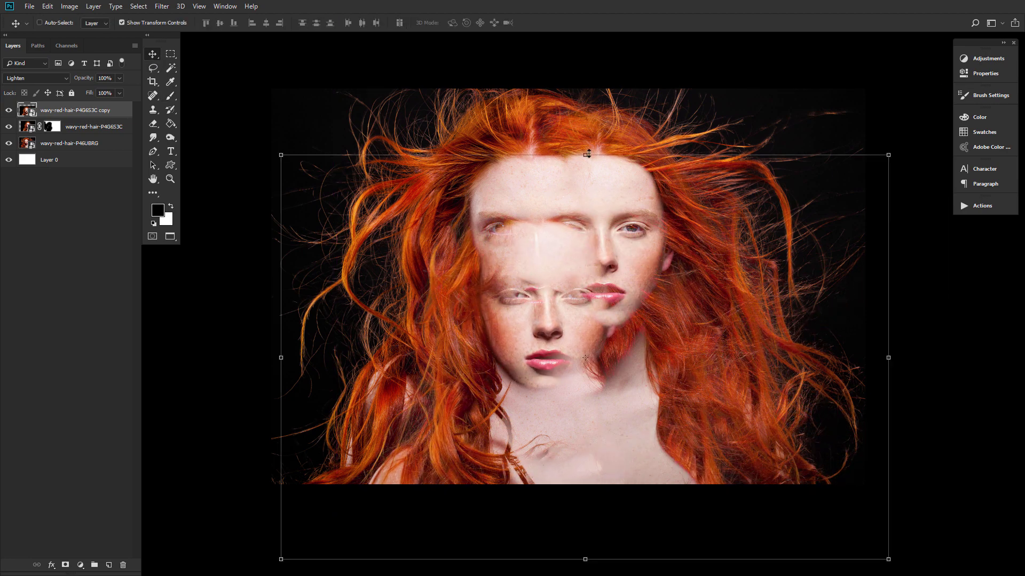
right_click(584, 208)
click(641, 391)
Rotate the flipped copy slightly and center its face between the two existing faces
drag(645, 261, 599, 239)
drag(577, 110, 570, 108)
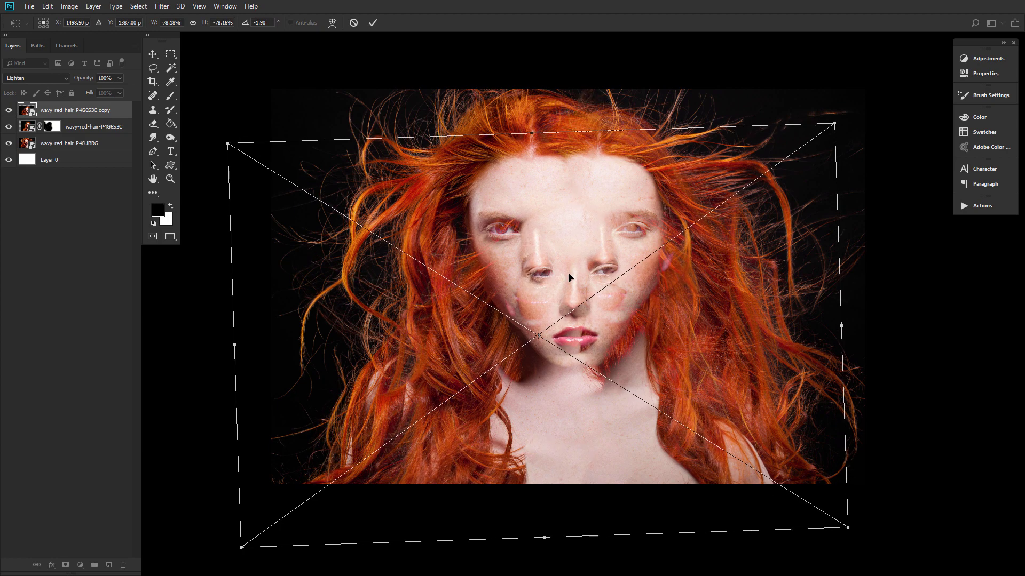
drag(574, 291, 571, 268)
key(Return)
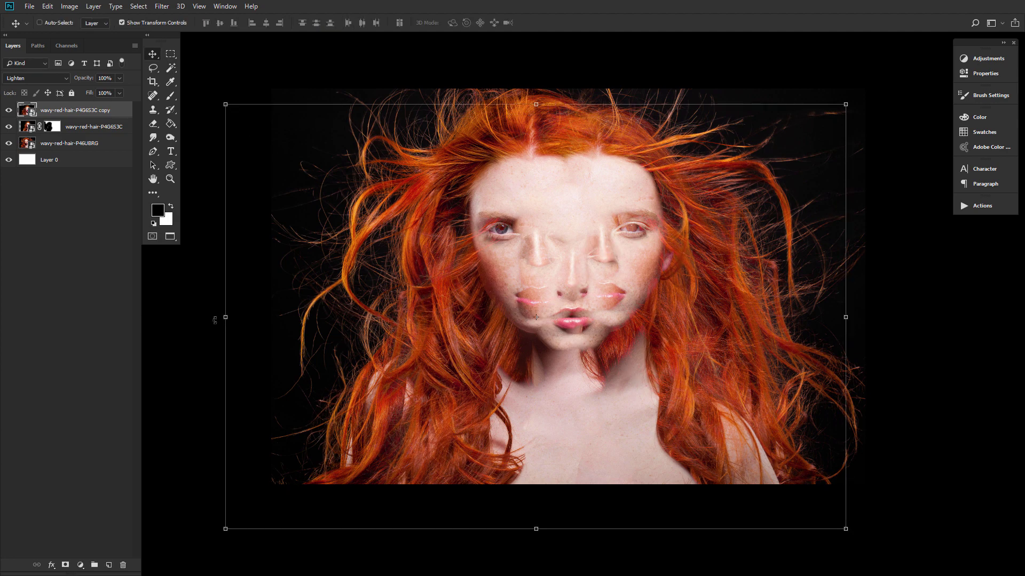
drag(215, 321, 215, 320)
click(372, 24)
Add an inverted layer mask to the flipped copy and paint white on it to reveal the central mouth and chin
click(65, 565)
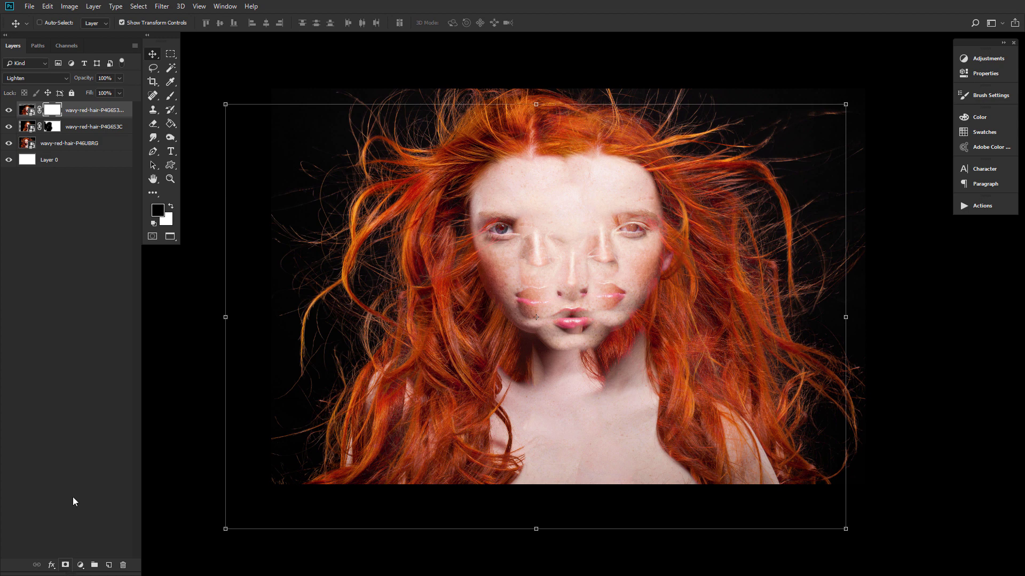
key(ctrl+i)
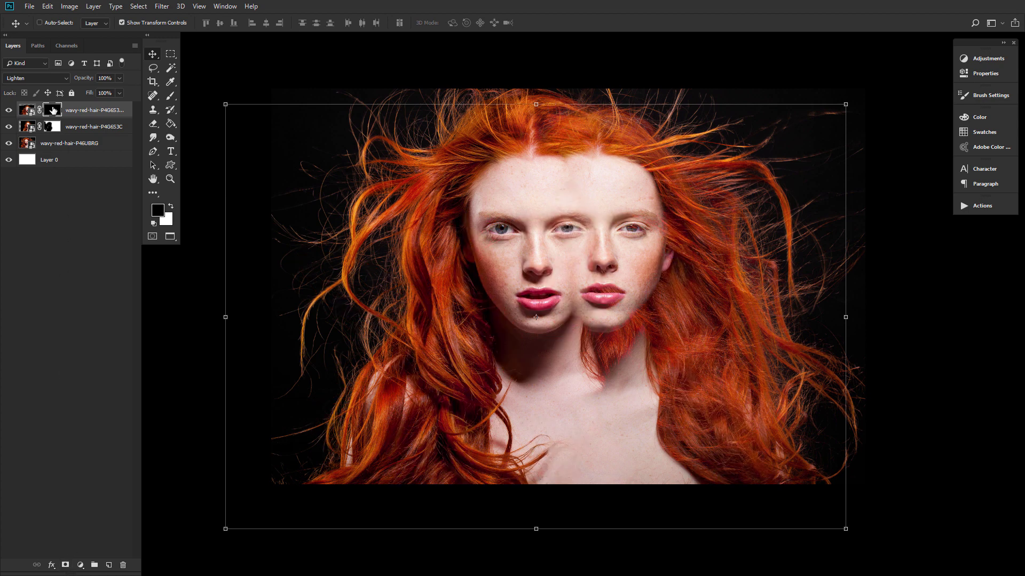
click(169, 97)
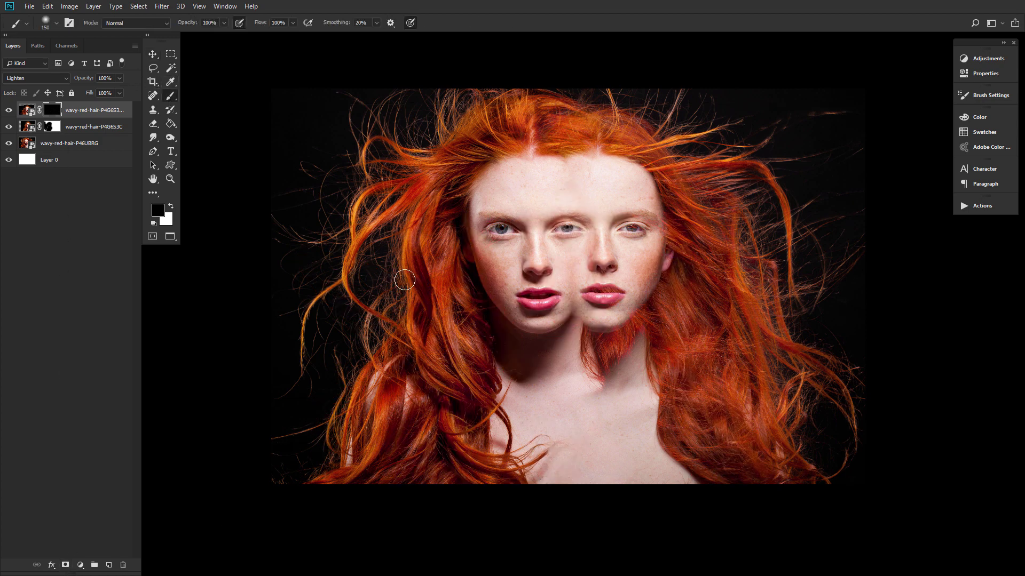
key(bracketleft)
key(bracketleft)
key(bracketleft)
key(bracketleft)
key(x)
mouse_move(574, 317)
mouse_down()
mouse_move(552, 334)
mouse_move(574, 322)
mouse_move(579, 334)
mouse_move(544, 349)
mouse_move(563, 331)
mouse_move(541, 336)
mouse_move(597, 347)
mouse_up()
Paint white with a 100 px brush on the flipped copy's mask to refine the central nose, mouth and chin area
key(bracketleft)
key(bracketleft)
key(bracketleft)
mouse_move(573, 282)
mouse_down()
mouse_move(571, 251)
mouse_move(570, 287)
mouse_up()
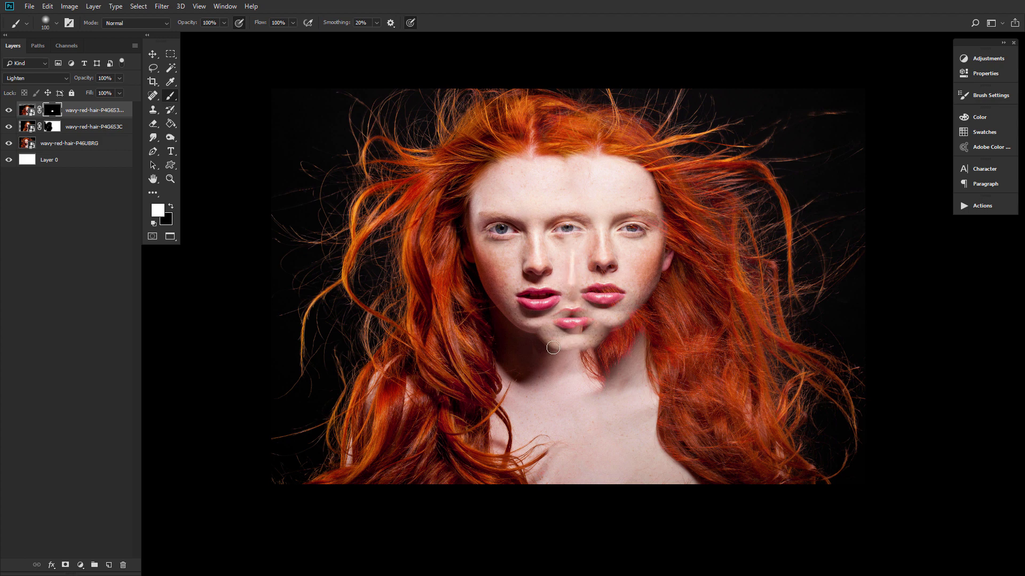
mouse_move(574, 328)
mouse_down()
mouse_move(549, 365)
mouse_move(571, 325)
mouse_move(564, 350)
mouse_up()
key(bracketright)
key(x)
Duplicate the flipped portrait layer, delete the copy's layer mask and set its blend mode to Multiply
key(ctrl+j)
right_click(52, 110)
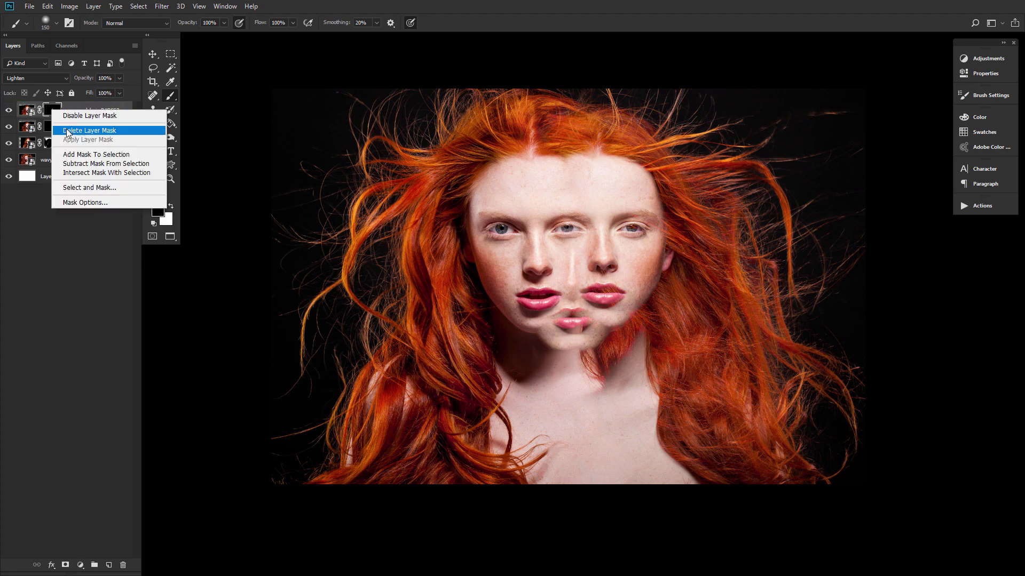
click(69, 126)
click(36, 78)
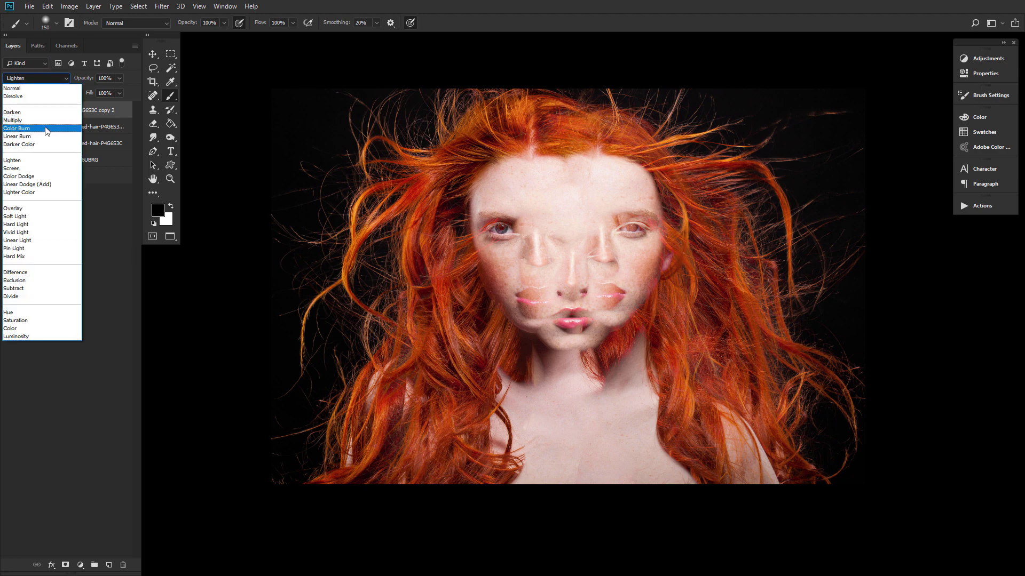
click(21, 120)
Crop the canvas on all sides to fit within the Multiply portrait's edges, rotating the image slightly to level it
click(151, 55)
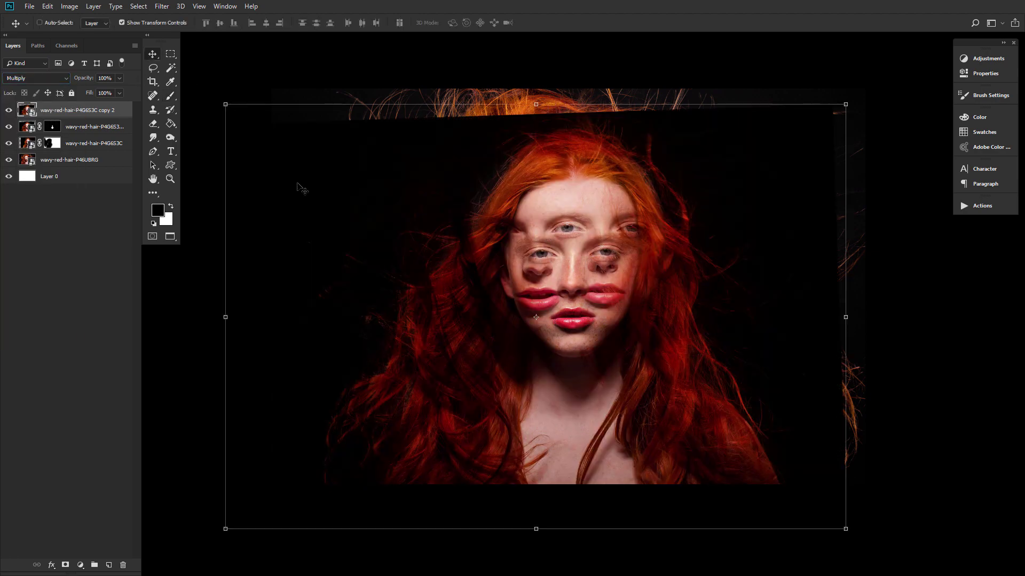
click(153, 83)
drag(570, 89, 572, 105)
drag(868, 286, 851, 286)
drag(288, 285, 307, 287)
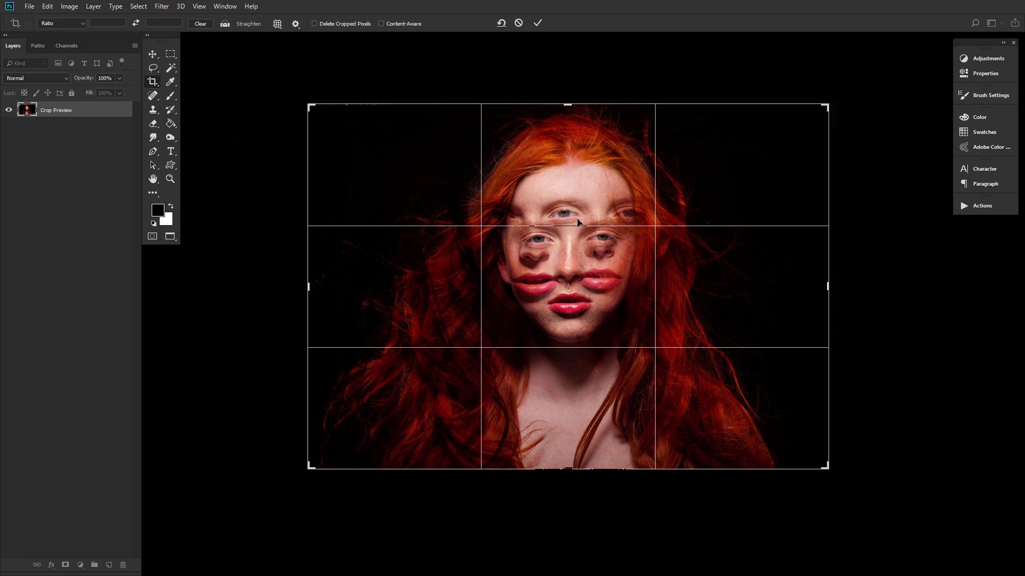
drag(850, 267, 842, 283)
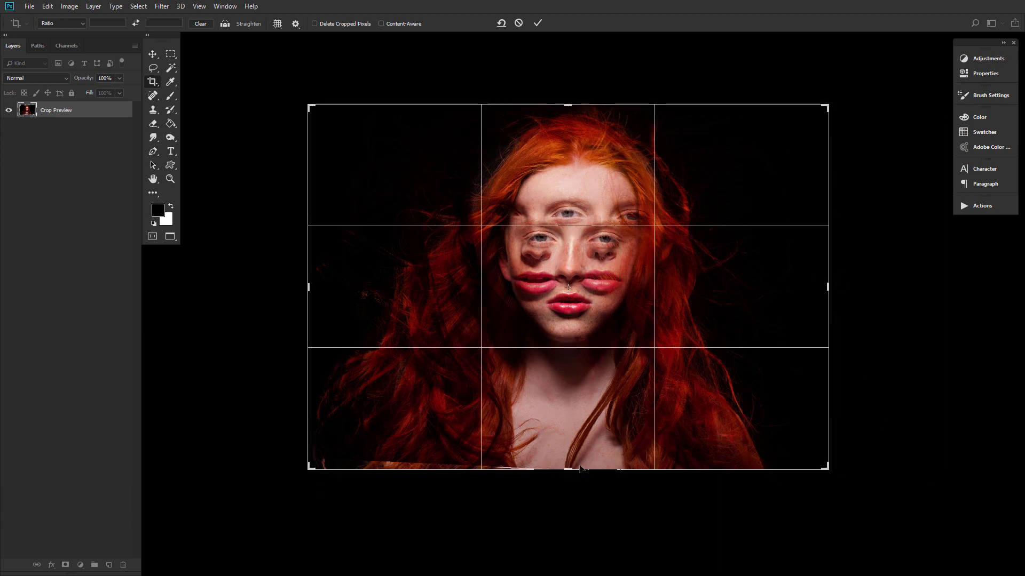
drag(572, 467, 572, 453)
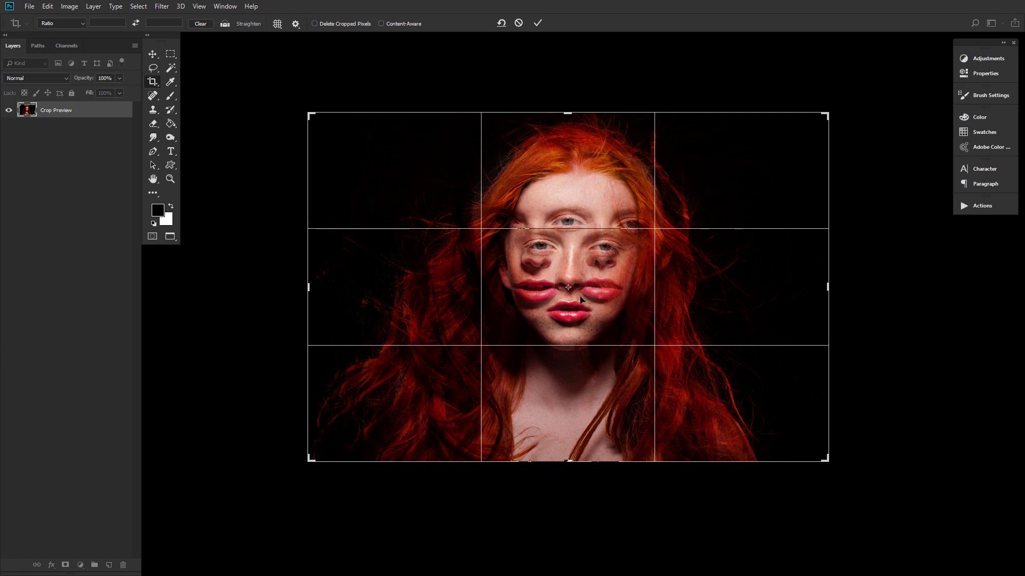
drag(300, 104, 292, 112)
click(538, 23)
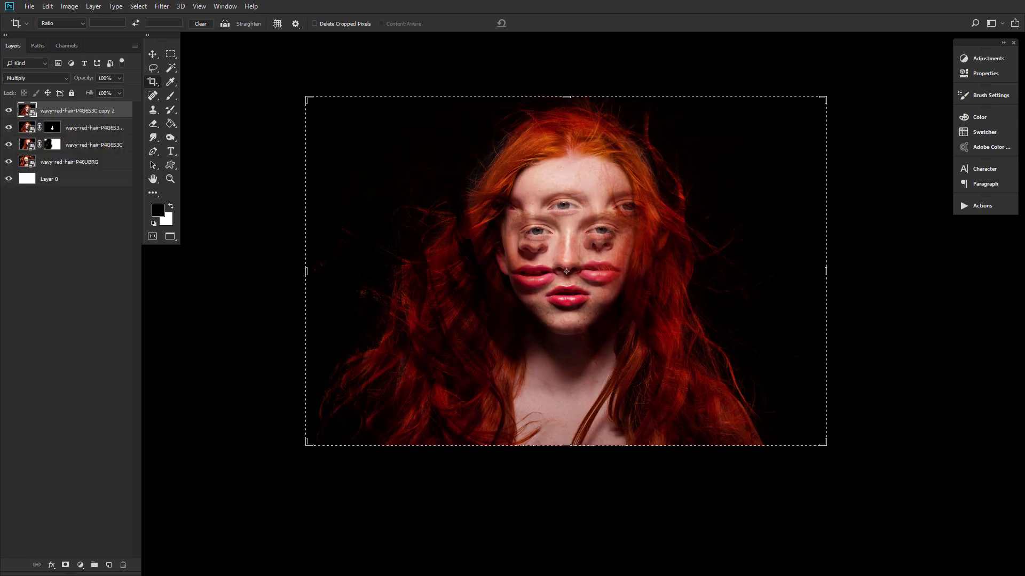
Place the Glitch 43 image above the portraits and enlarge it proportionally to about 85%, extending beyond the canvas
drag(504, 255, 545, 282)
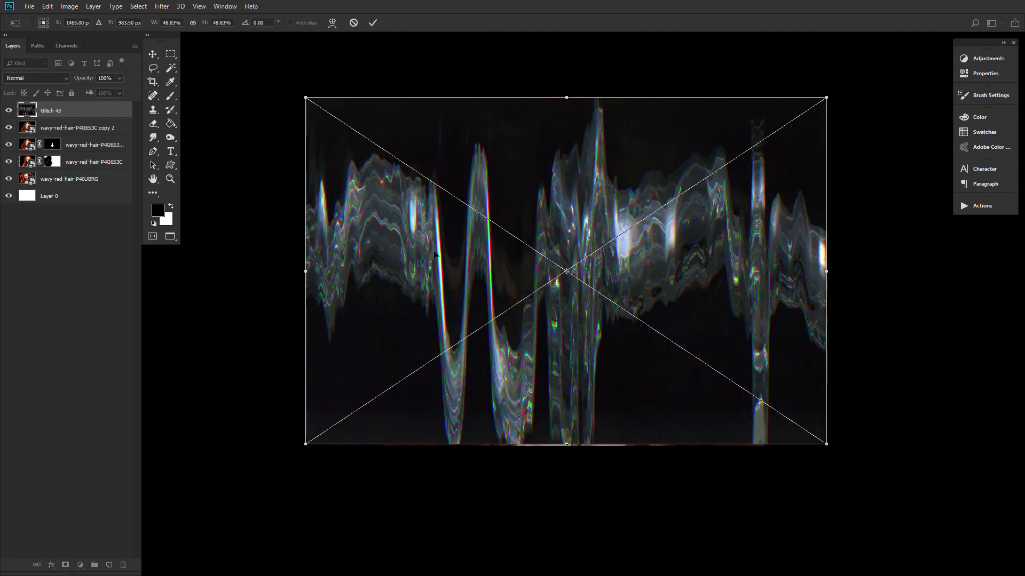
scroll(434, 255, up, 1)
drag(306, 140, 40, 10)
scroll(458, 442, up, 5)
drag(457, 442, 448, 249)
drag(821, 537, 853, 559)
drag(643, 404, 627, 290)
drag(439, 201, 669, 317)
drag(355, 174, 455, 387)
drag(341, 224, 255, 131)
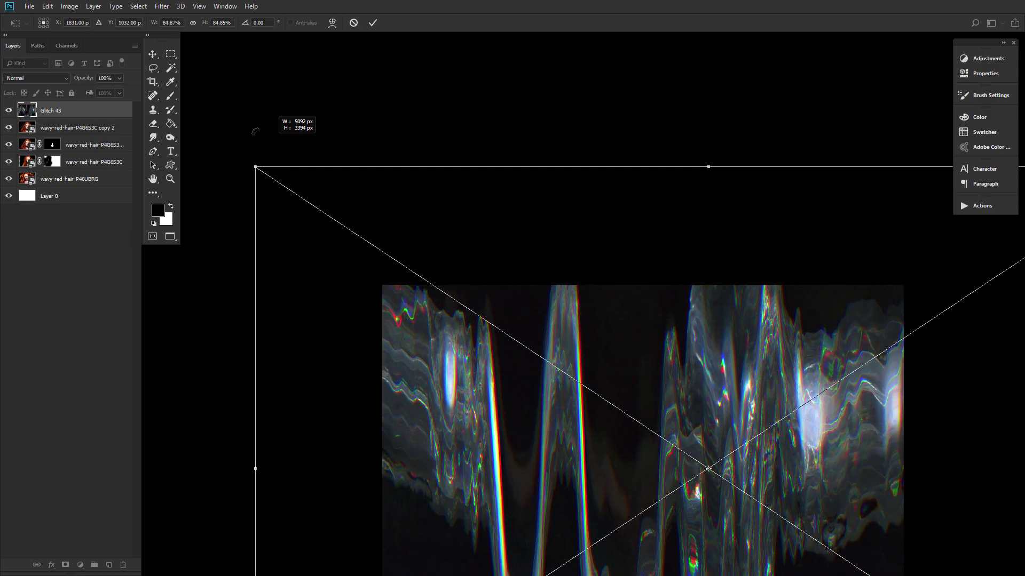
Position the enlarged glitch image so it covers the whole portrait and commit the placement
drag(551, 440, 460, 261)
drag(493, 231, 562, 278)
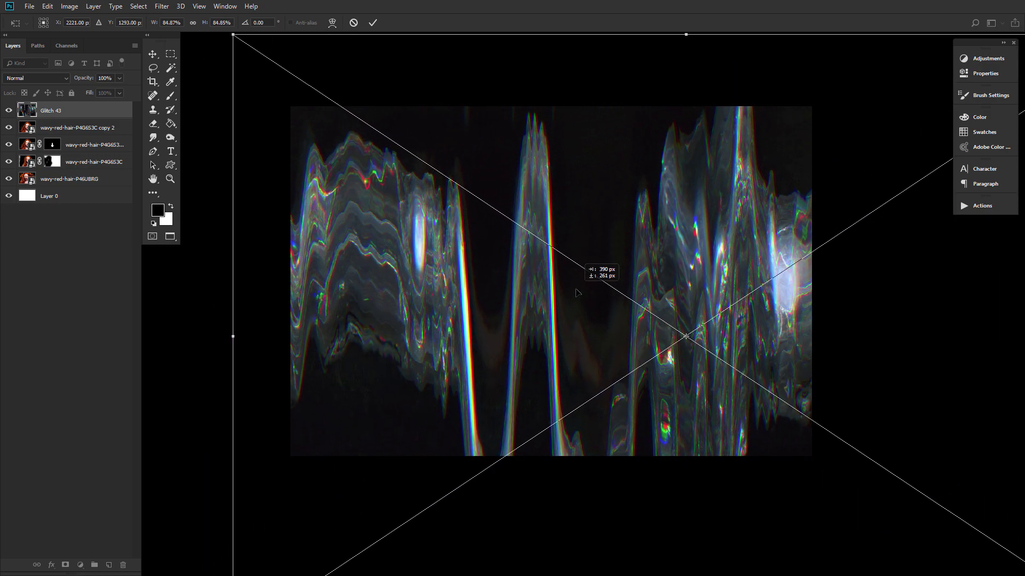
click(372, 23)
Set the Glitch 43 layer's blend mode to Lighten and shift the layer slightly to the right over the face
click(32, 78)
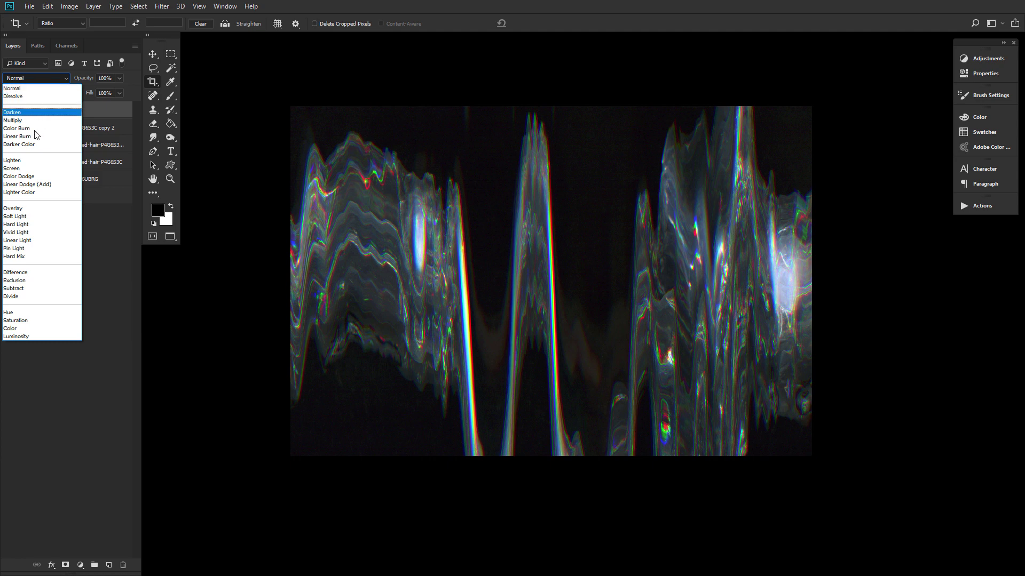
click(16, 160)
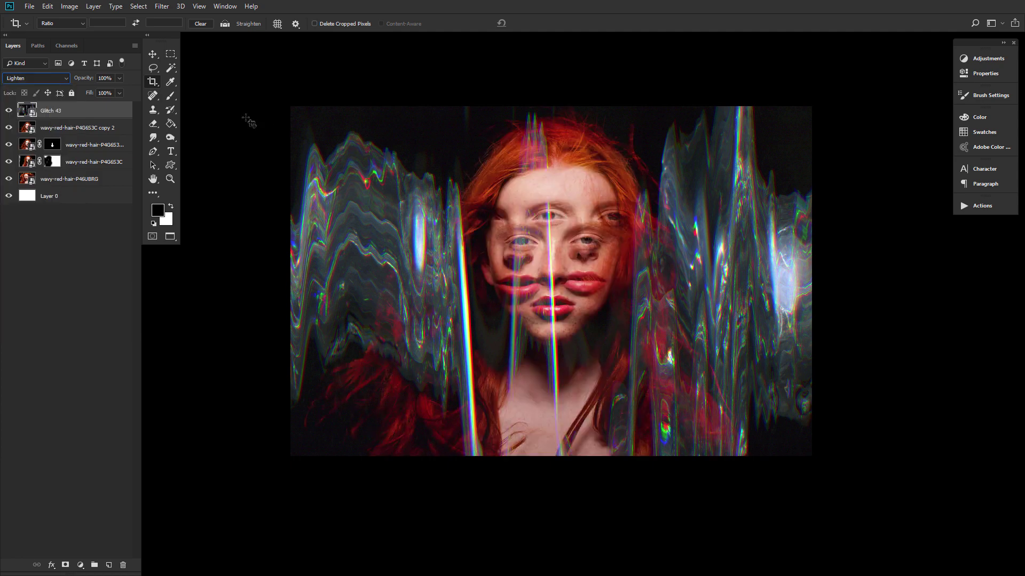
click(160, 55)
drag(542, 258, 558, 258)
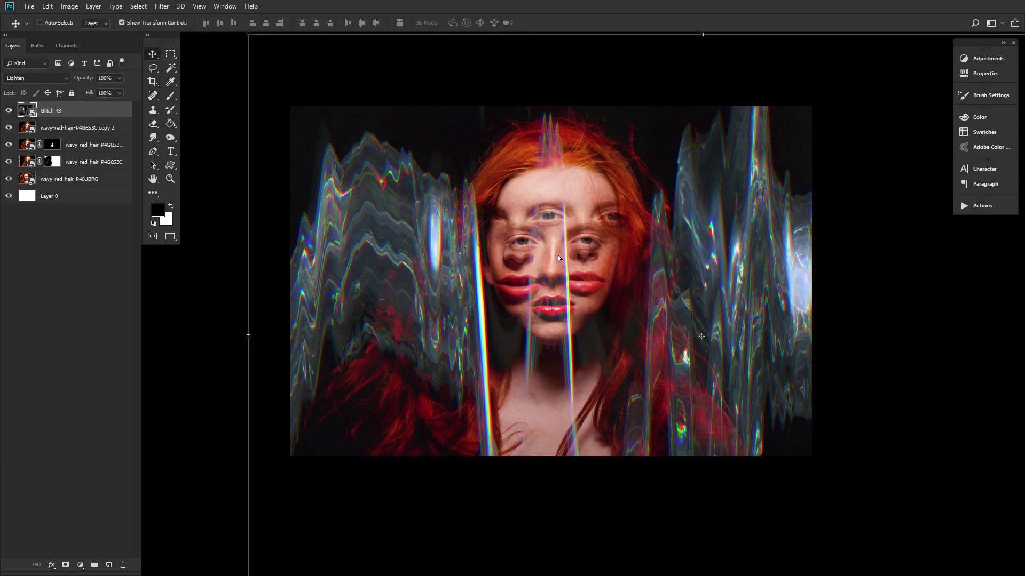
Apply a Shape Blur to the Glitch 43 layer with the hexagon shape and a radius of 50 pixels
click(163, 6)
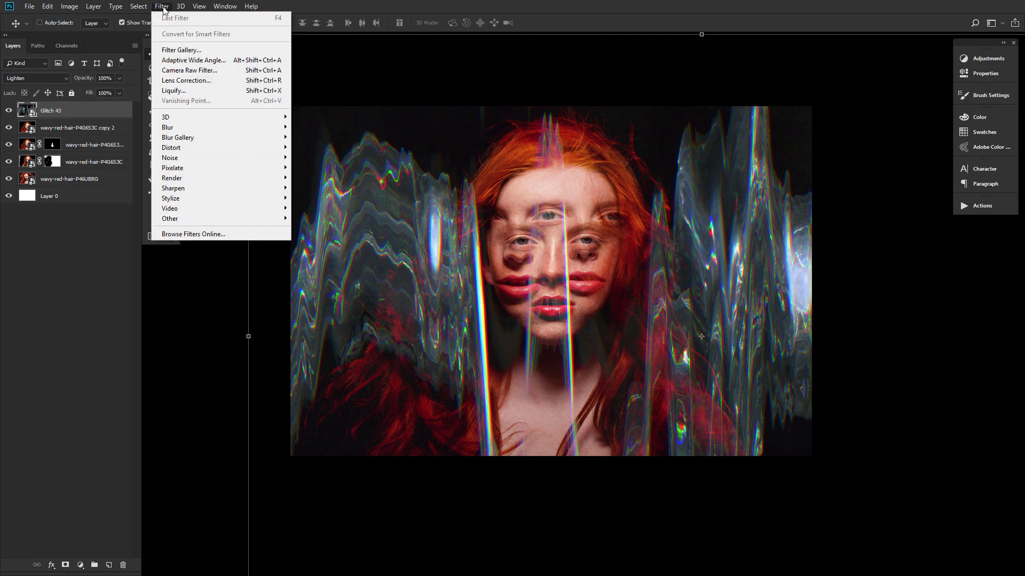
mouse_move(206, 129)
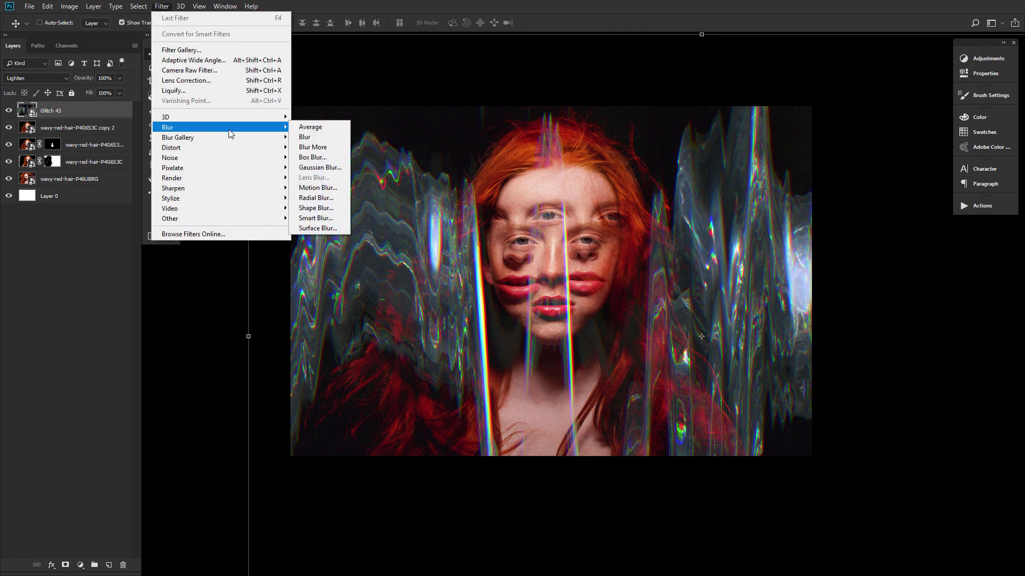
click(316, 208)
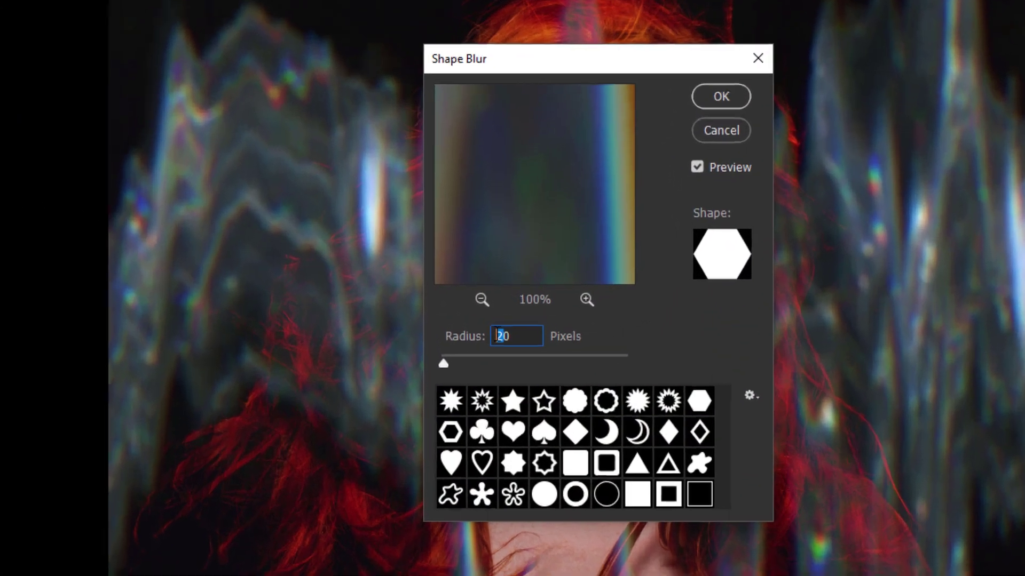
key(BackSpace)
text(5)
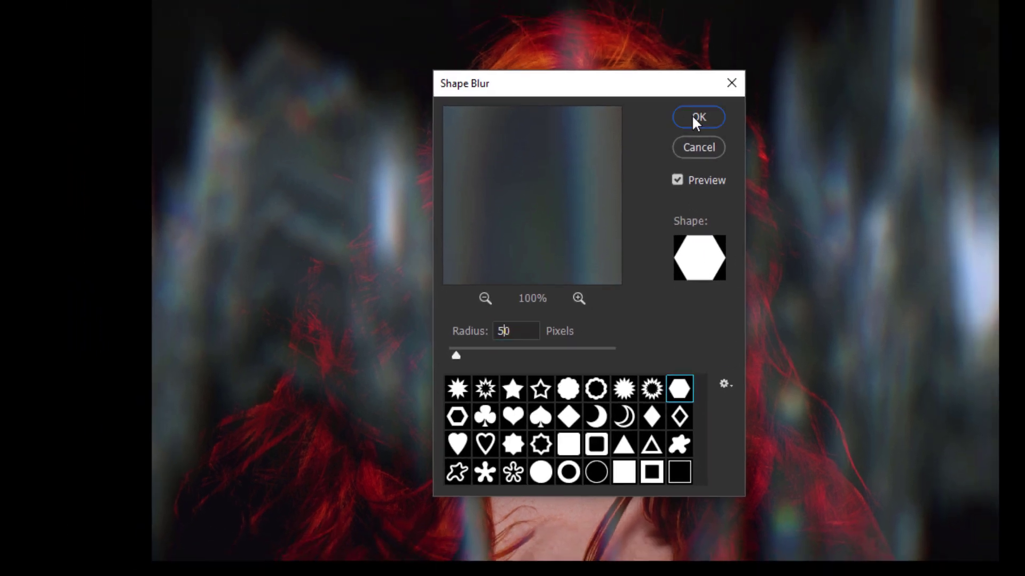
click(740, 78)
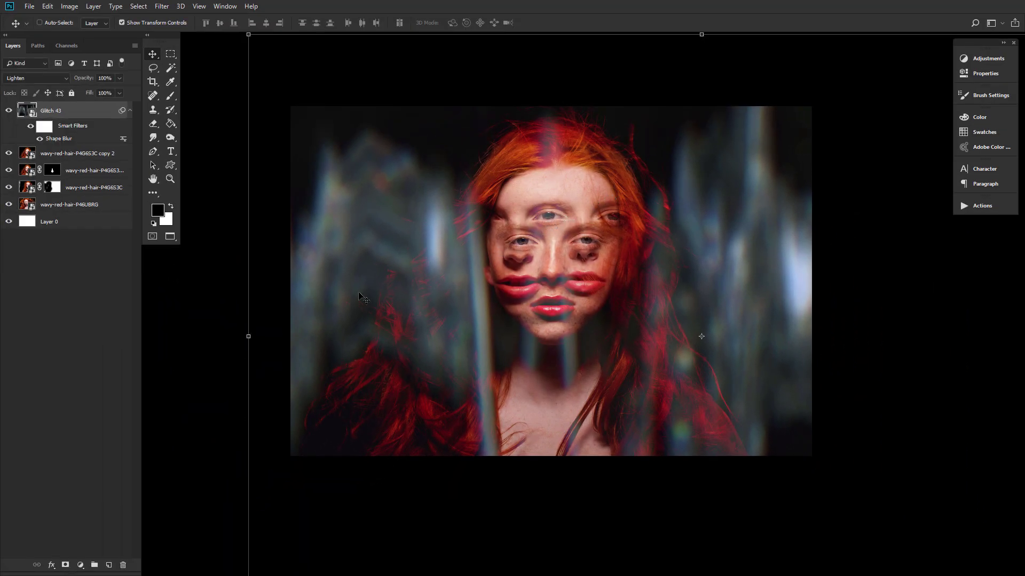
Add a Color Balance adjustment with midtones set to Cyan-Red 100, Magenta-Green -39 and Yellow-Blue -63
click(984, 58)
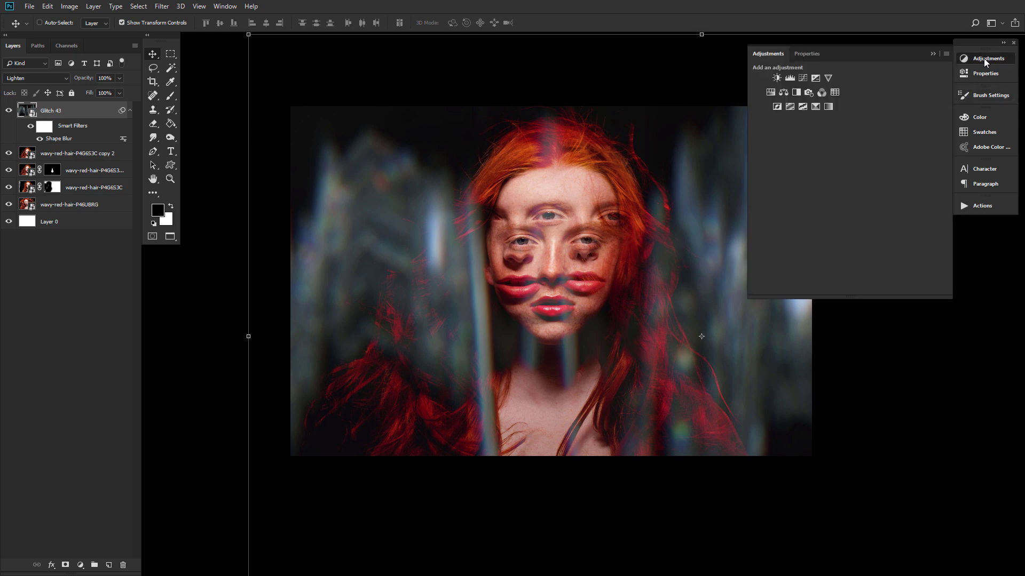
click(783, 94)
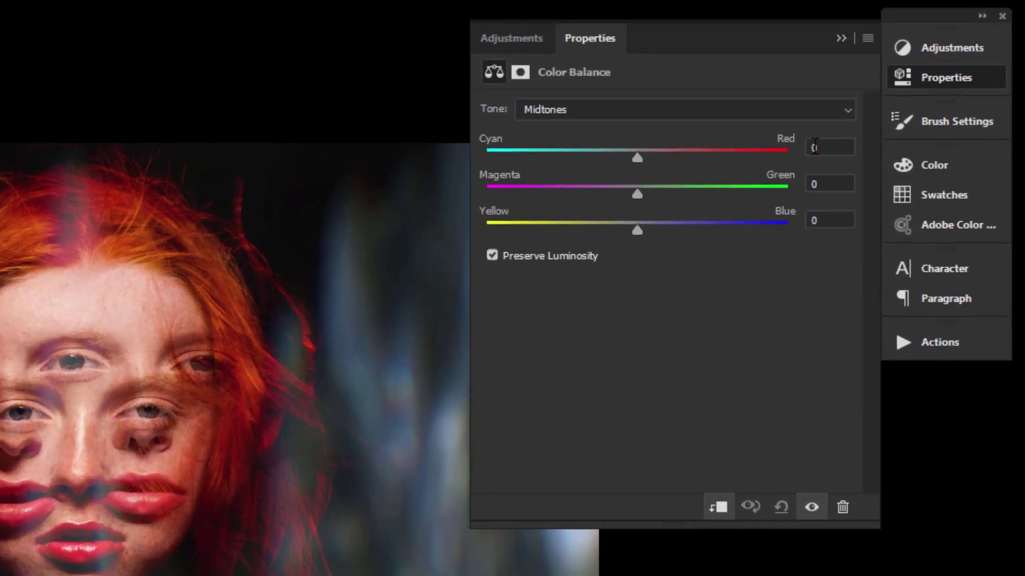
click(814, 148)
text(100)
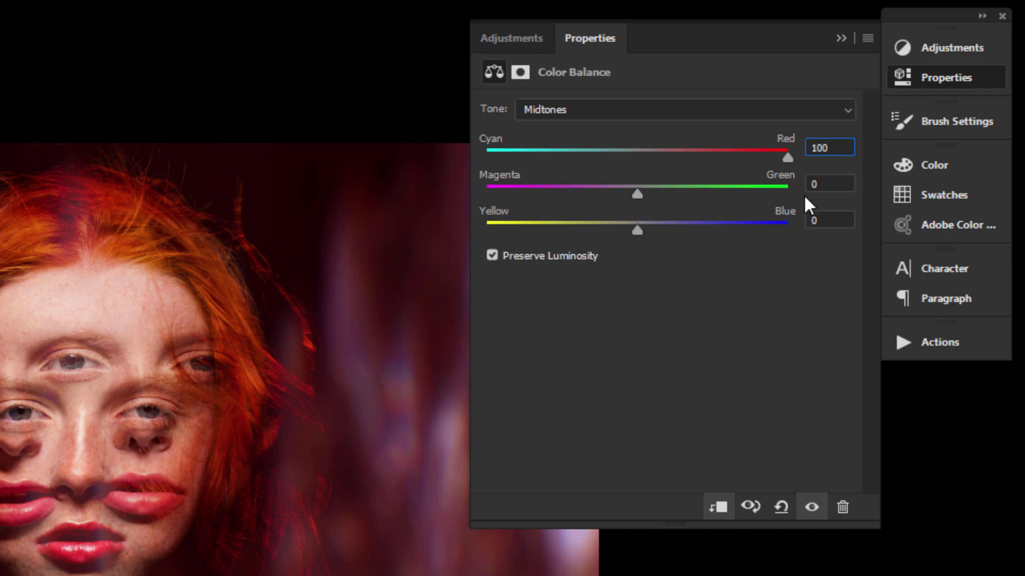
key(Tab)
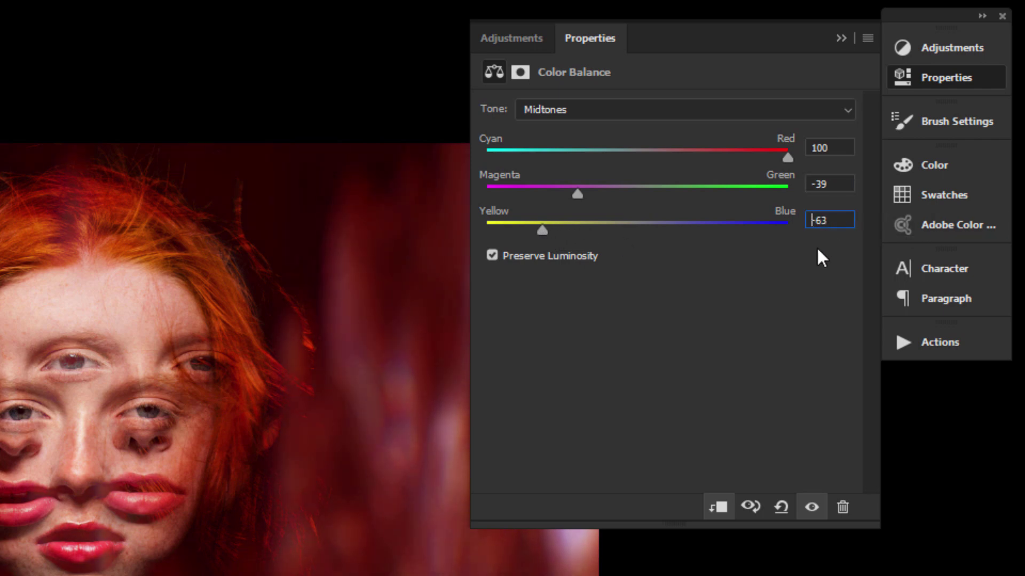
click(927, 80)
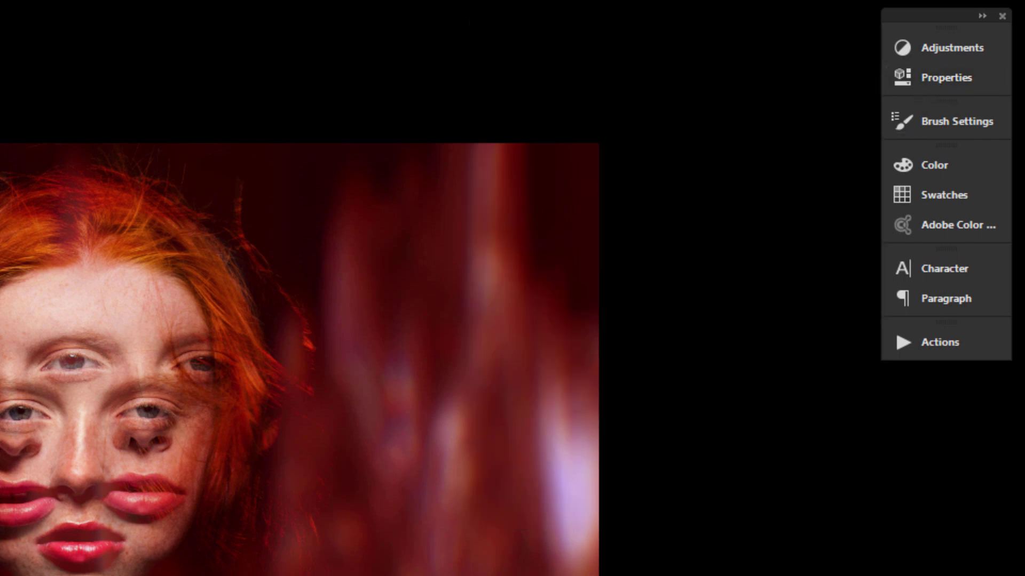
Add a Curves adjustment with an RGB point at input 205, output 225, and invert its mask to black
click(902, 52)
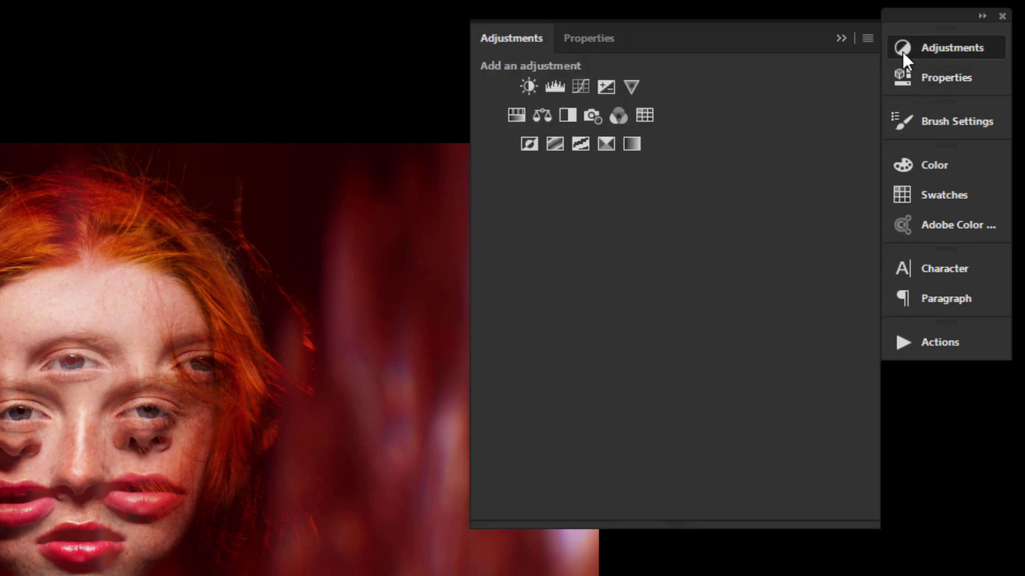
click(581, 87)
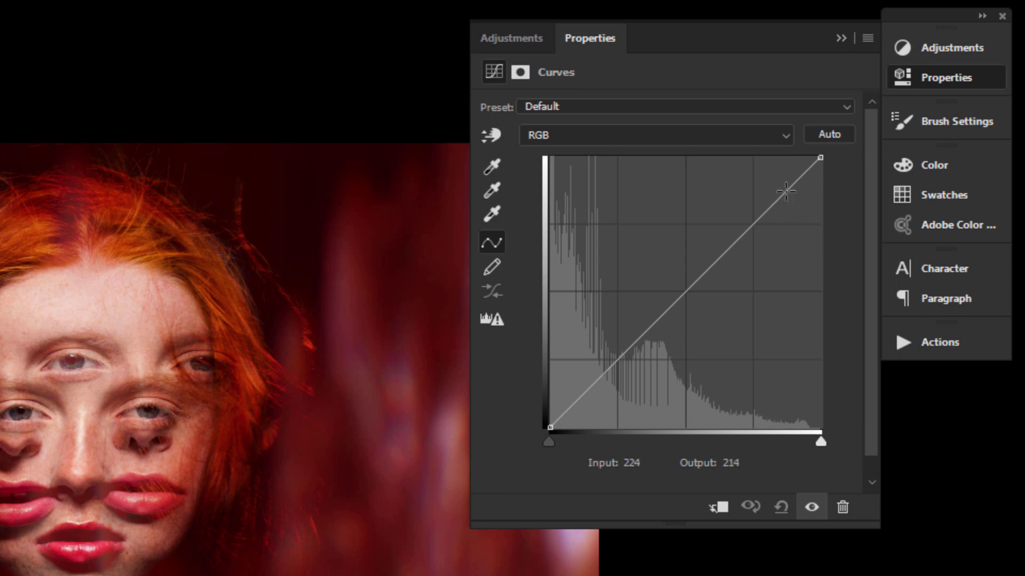
drag(782, 194, 767, 189)
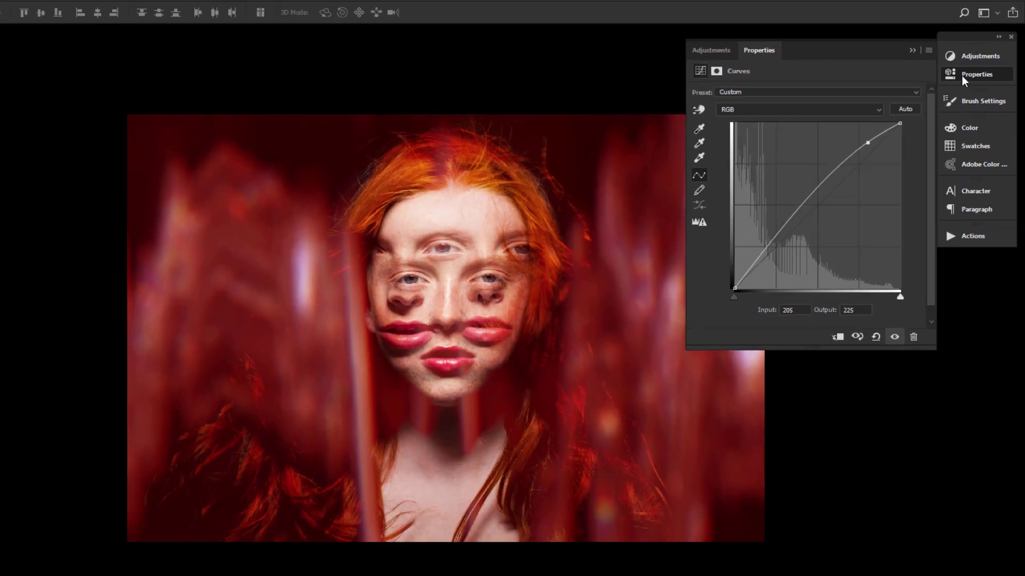
click(946, 77)
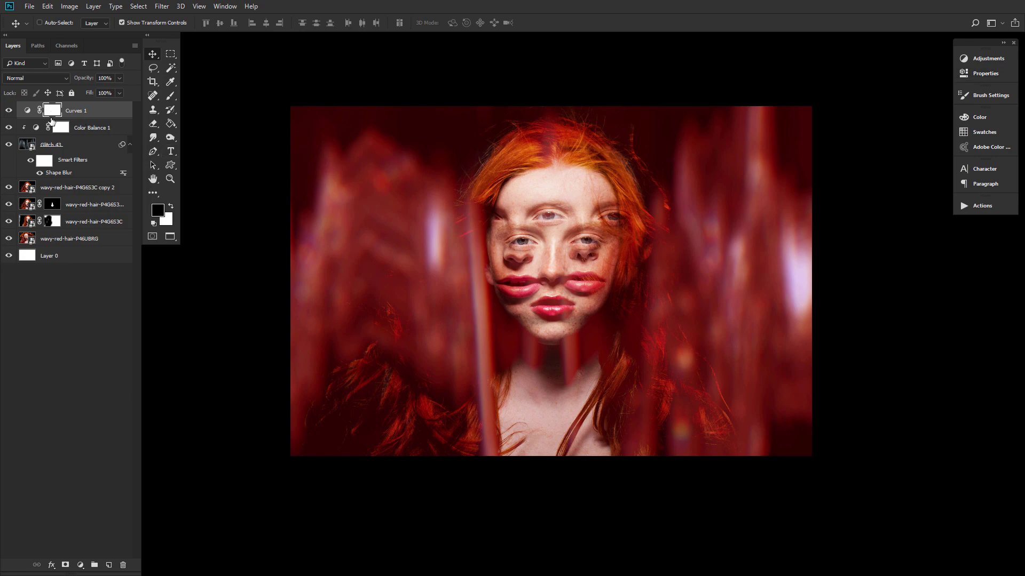
key(ctrl+i)
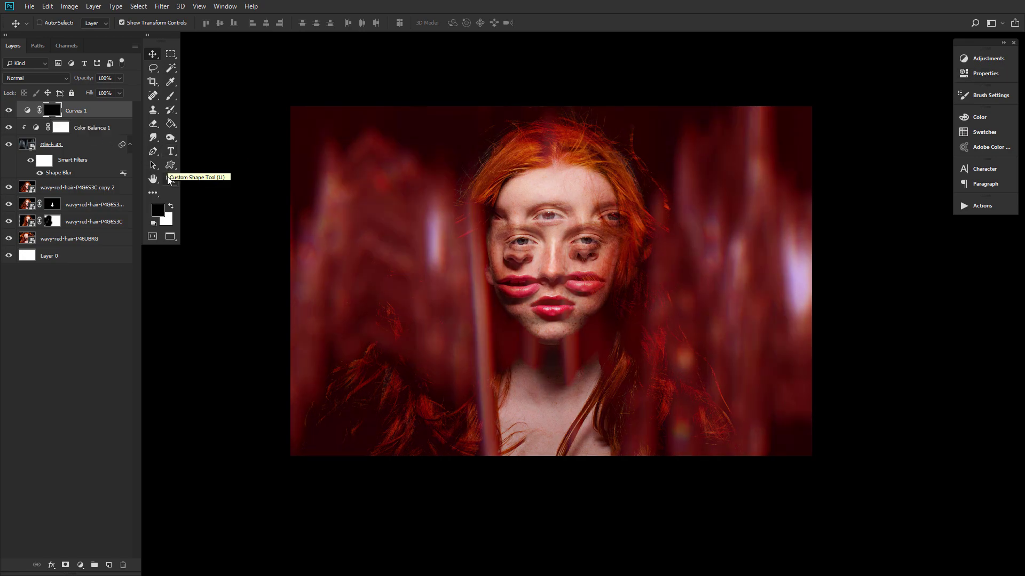
Paint white on the Curves 1 mask over the lower iris of the topmost central eye with a size 10 brush
click(170, 179)
drag(577, 240, 526, 190)
click(171, 96)
click(170, 206)
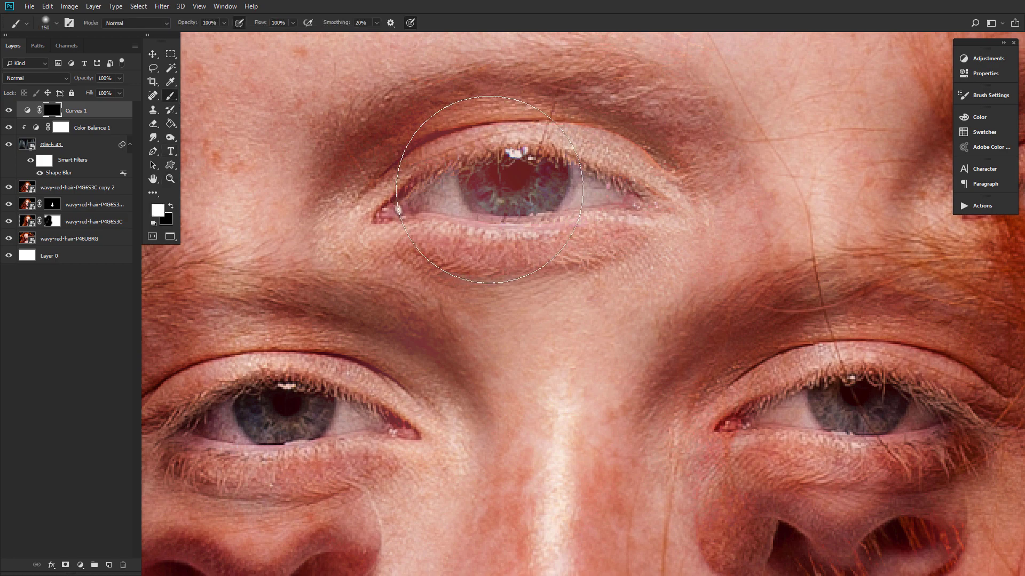
key(bracketleft)
key(bracketleft)
key(bracketleft)
key(bracketleft)
key(bracketleft)
key(bracketleft)
key(bracketleft)
key(bracketleft)
key(bracketleft)
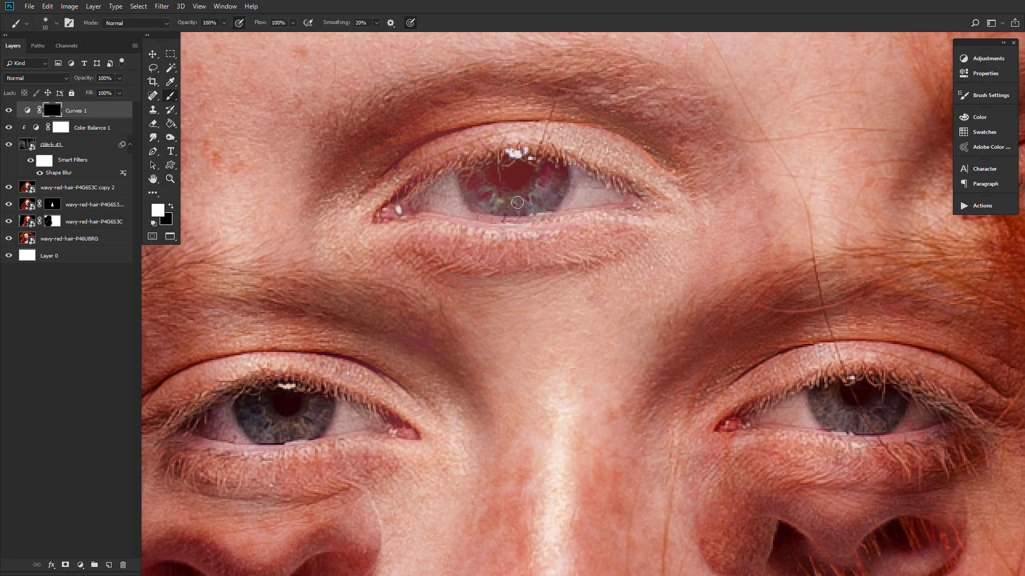
mouse_move(518, 202)
mouse_down()
mouse_move(489, 207)
mouse_move(517, 210)
mouse_move(476, 176)
mouse_move(545, 194)
mouse_move(500, 205)
mouse_up()
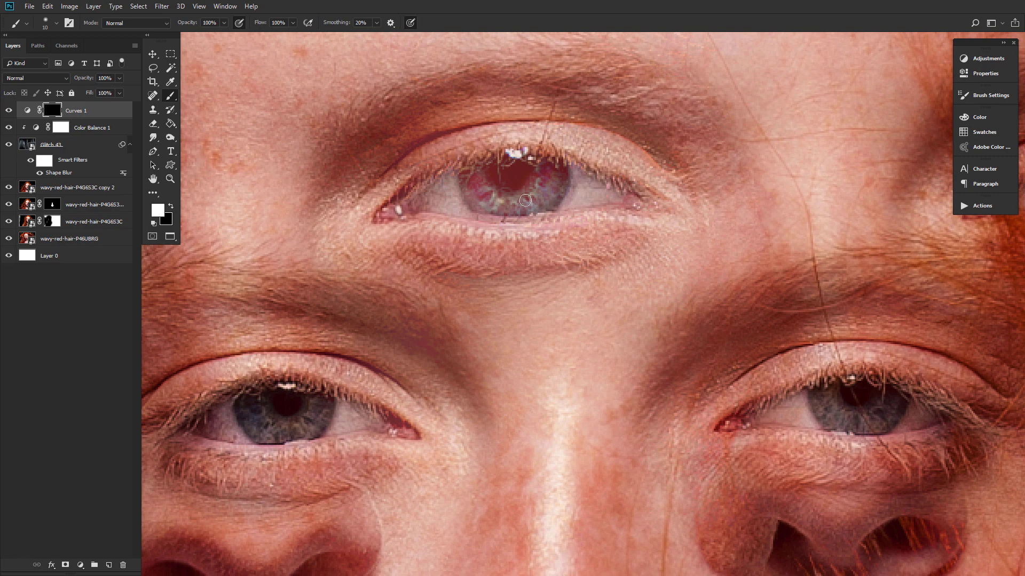
Paint white on the Curves 1 mask over the irises of the two lower eyes, and touch up the topmost eye's rims
mouse_move(313, 418)
mouse_down()
mouse_move(256, 404)
mouse_move(315, 422)
mouse_up()
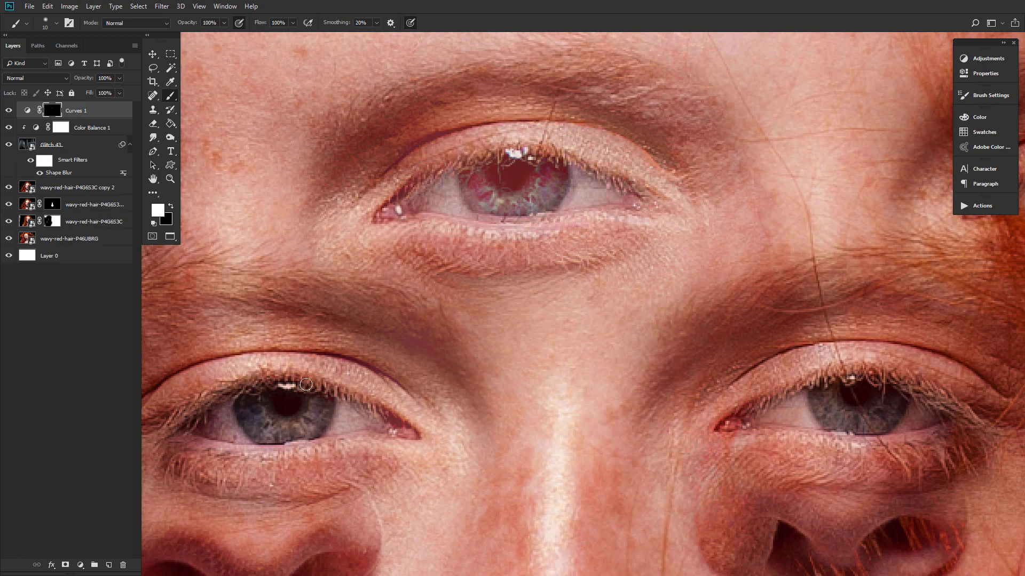
drag(306, 384, 275, 381)
mouse_move(879, 411)
mouse_down()
mouse_move(835, 403)
mouse_move(848, 427)
mouse_move(890, 410)
mouse_move(839, 417)
mouse_move(846, 424)
mouse_move(864, 381)
mouse_move(825, 384)
mouse_move(840, 377)
mouse_move(885, 399)
mouse_move(847, 438)
mouse_up()
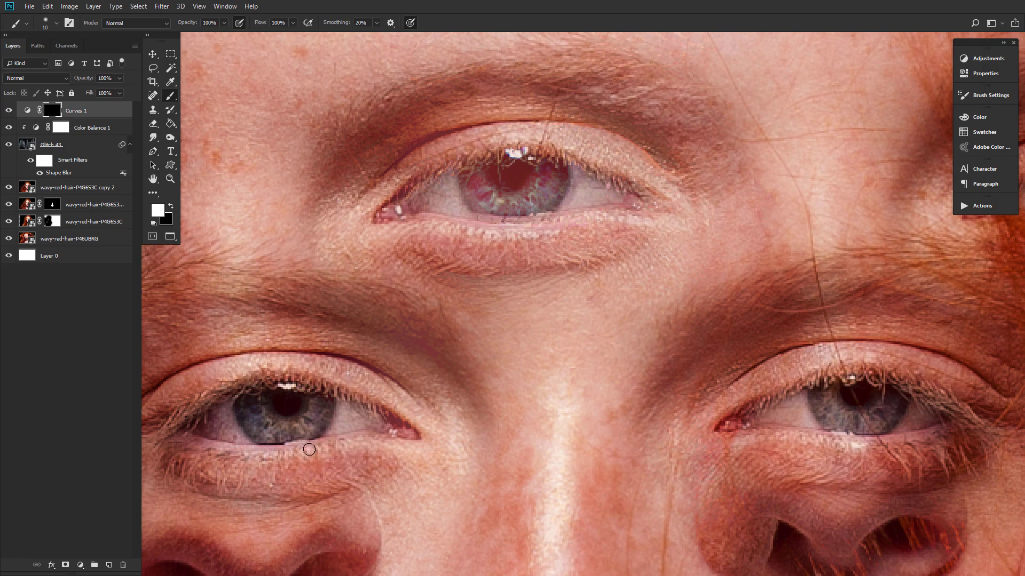
mouse_move(309, 450)
mouse_down()
mouse_move(231, 456)
mouse_move(311, 444)
mouse_up()
mouse_move(264, 418)
mouse_down()
mouse_move(329, 398)
mouse_move(243, 383)
mouse_up()
mouse_move(547, 219)
mouse_down()
mouse_move(545, 253)
mouse_move(542, 229)
mouse_move(430, 228)
mouse_up()
drag(530, 142, 485, 154)
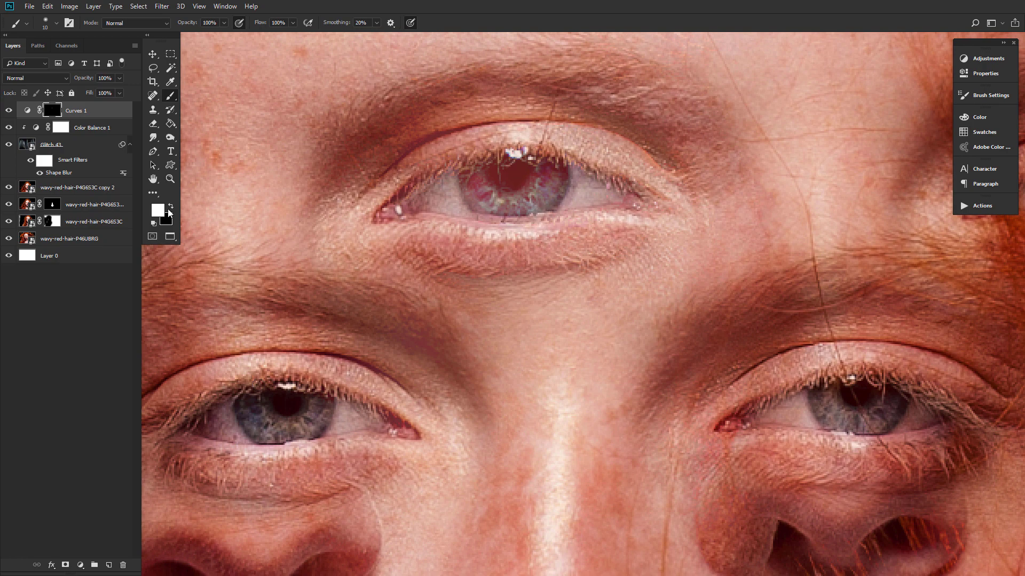
Enlarge the placed glowing light image to about 187% so it extends well beyond the canvas
key(ctrl+0)
key(z)
alt+click(515, 298)
alt+click(515, 298)
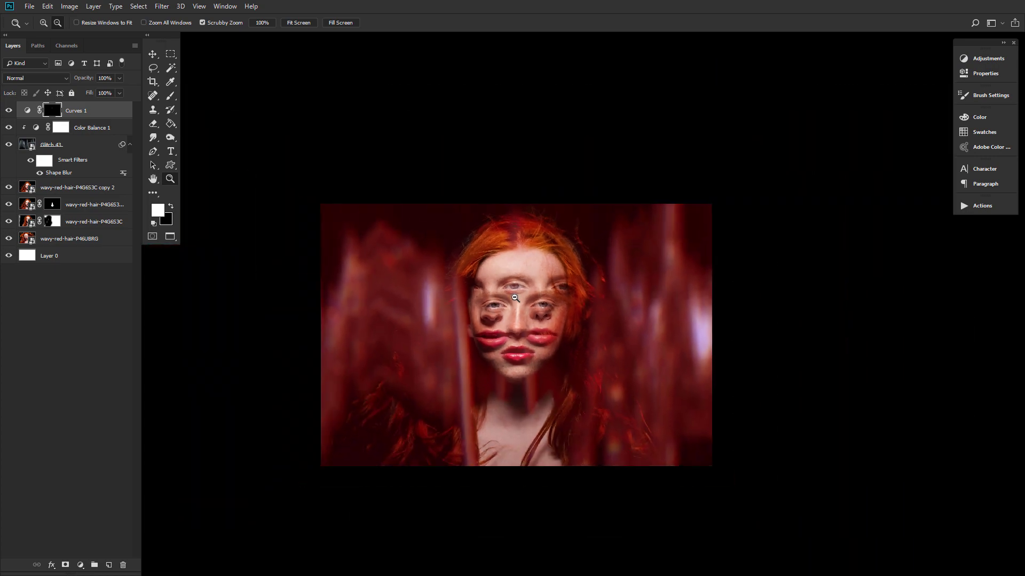
click(495, 346)
drag(497, 347, 519, 304)
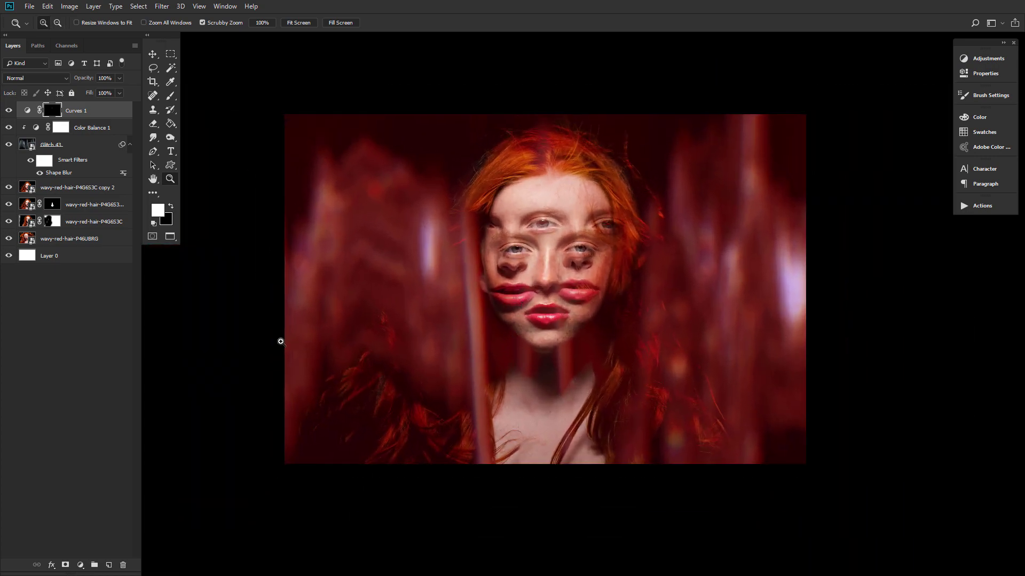
drag(280, 341, 321, 327)
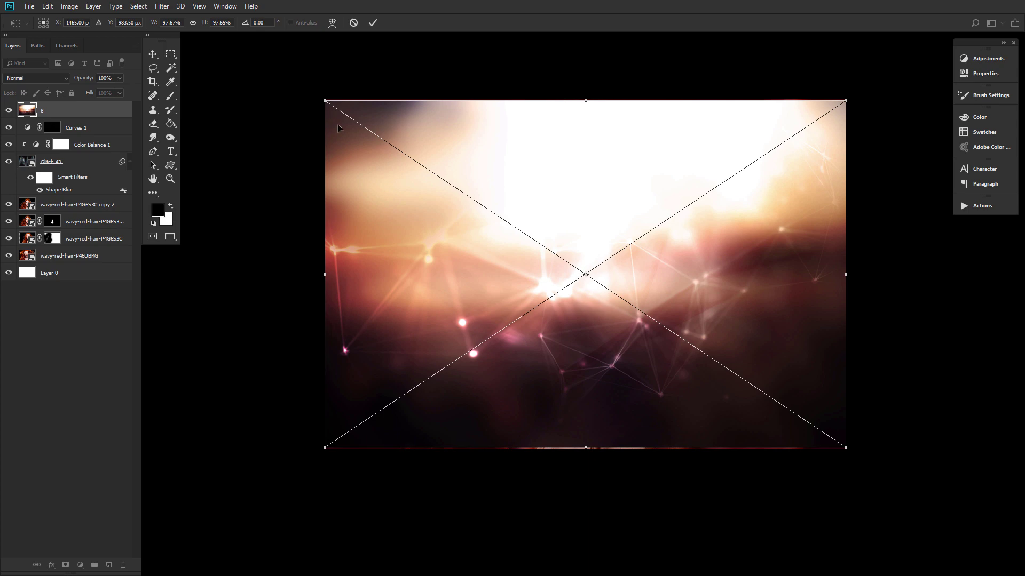
drag(323, 100, 202, 35)
drag(848, 489, 993, 571)
drag(644, 291, 607, 217)
drag(1008, 437, 974, 513)
Position the enlarged light image with its bright burst along the upper edge of the portrait and commit the placement
drag(311, 402, 741, 415)
drag(411, 236, 862, 476)
drag(445, 124, 715, 409)
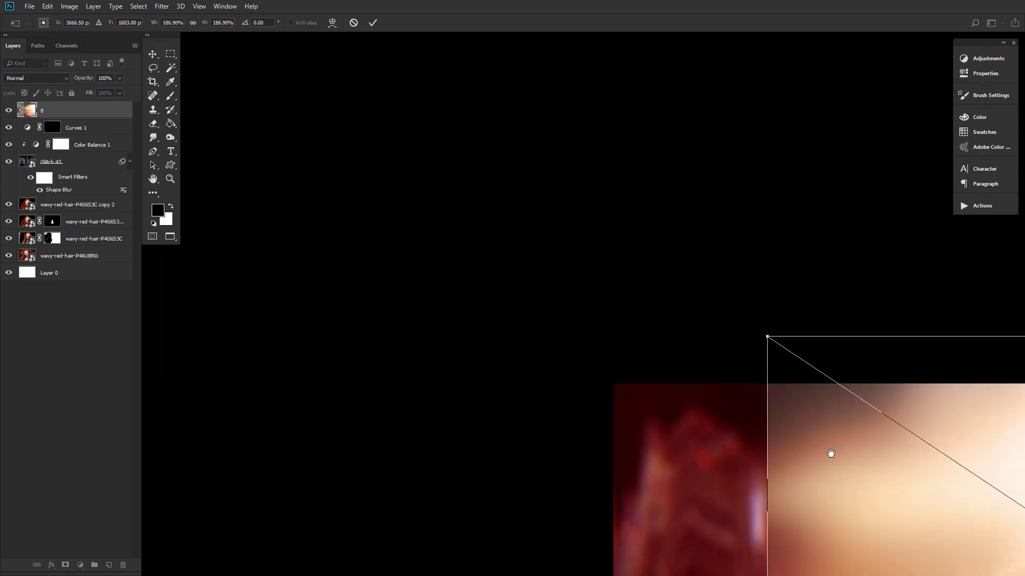
drag(830, 454, 578, 243)
drag(756, 442, 436, 107)
drag(689, 306, 700, 347)
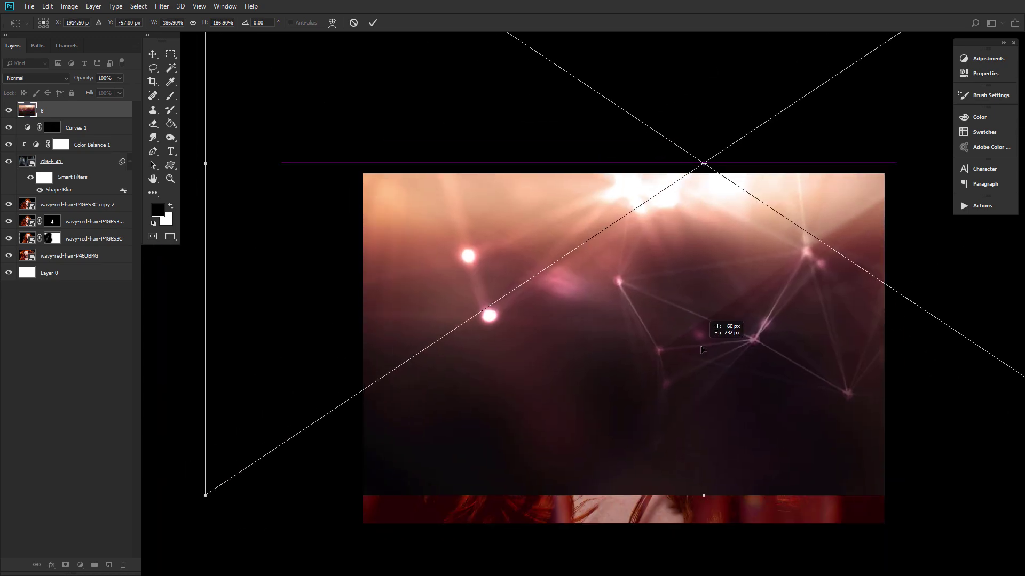
click(373, 23)
Set the light image layer to 90% opacity and Screen blend mode, and shift it slightly to the right
drag(89, 79, 82, 80)
click(43, 78)
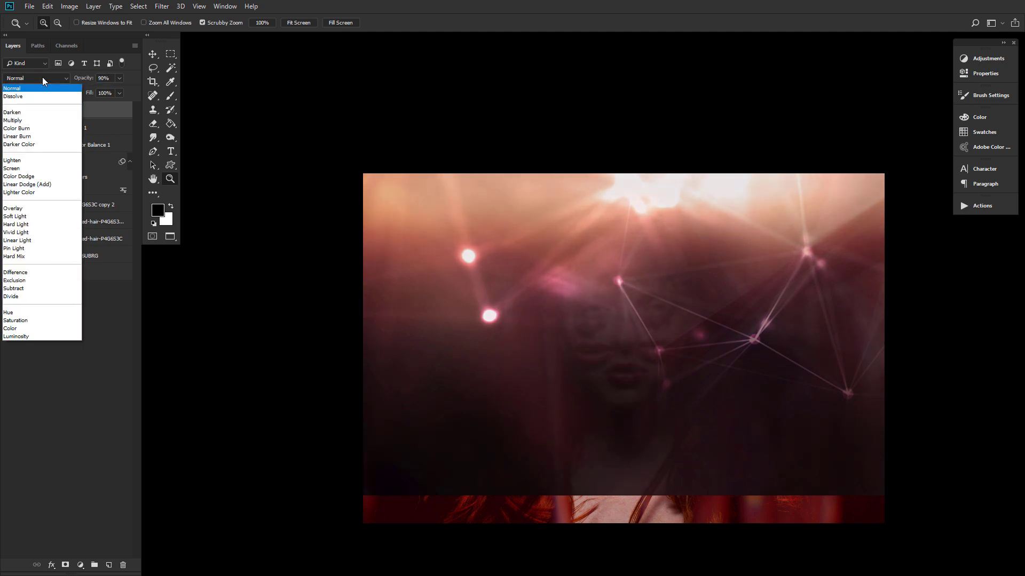
click(38, 169)
click(157, 55)
drag(614, 302, 619, 278)
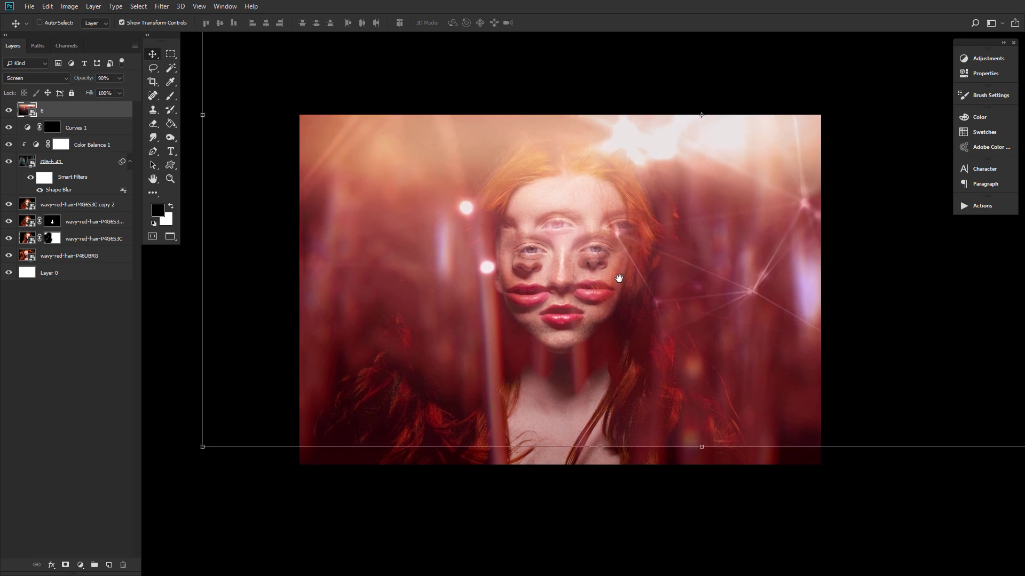
Apply a Shape Blur to the light image layer with the hexagon shape and a radius of 20 pixels
click(163, 6)
mouse_move(248, 133)
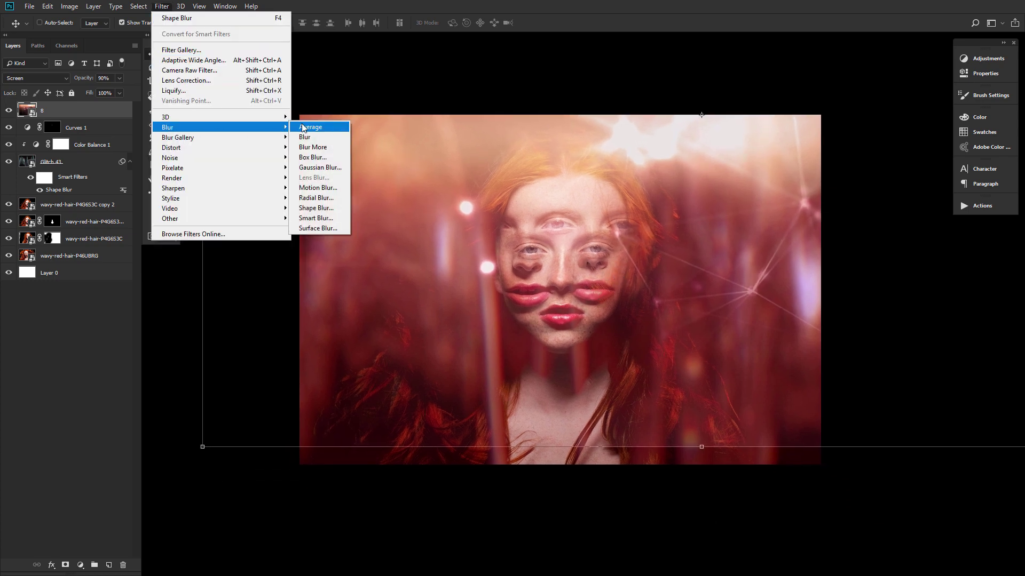
click(316, 208)
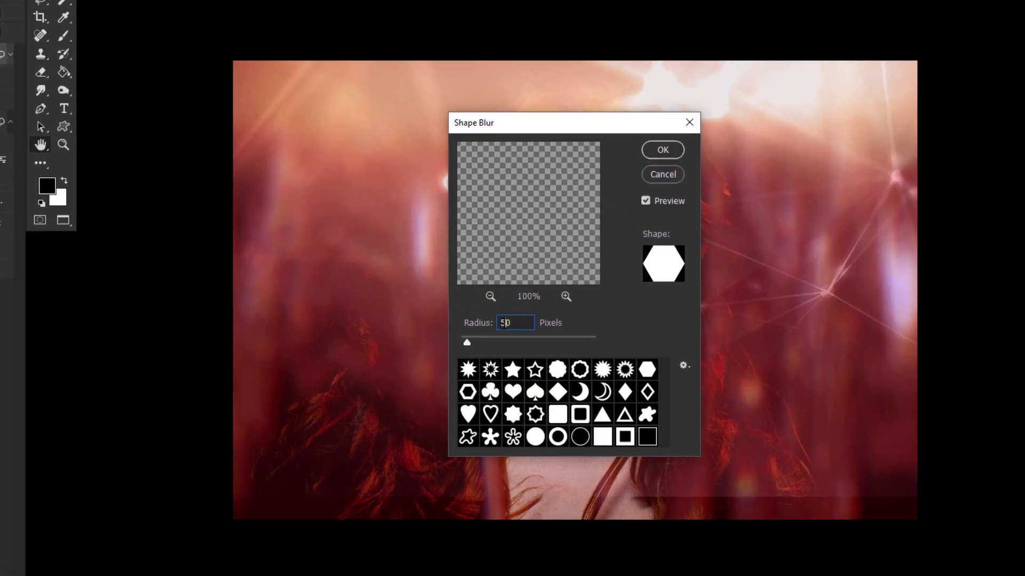
text(2)
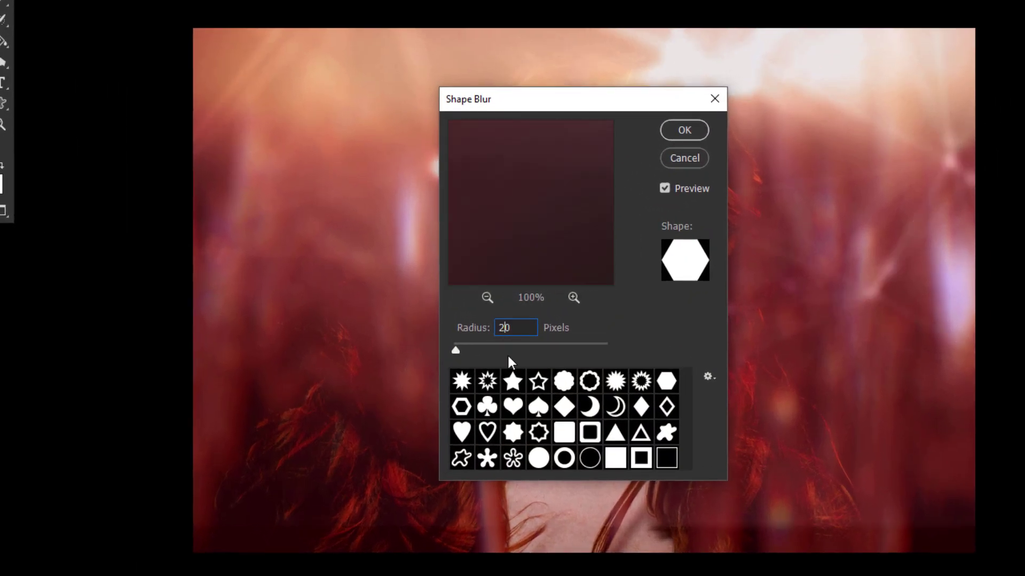
click(677, 382)
click(685, 130)
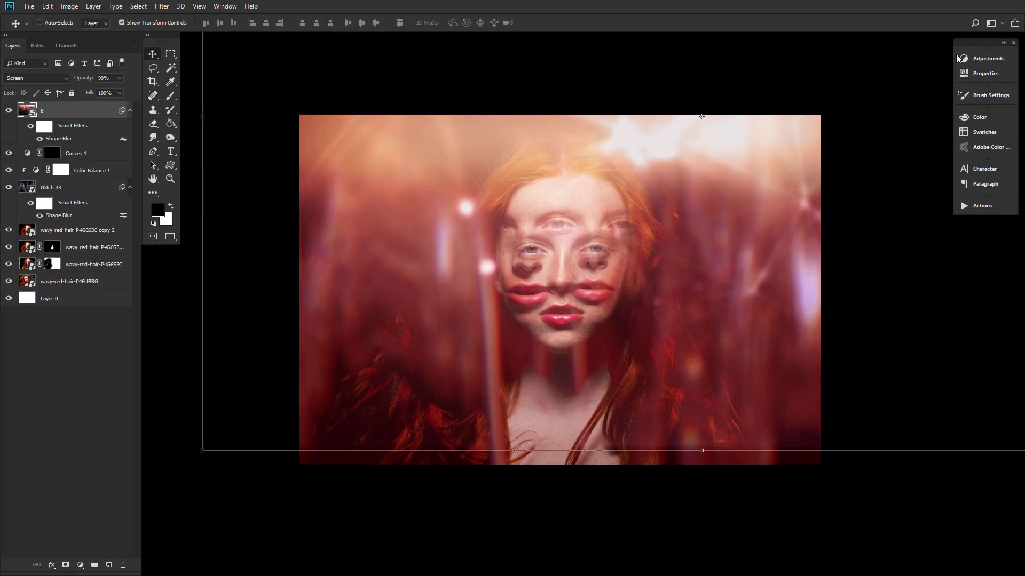
Darken the light image with a clipped Curves adjustment using points at input 223, output 192 and input 141, output 48
click(976, 58)
click(802, 79)
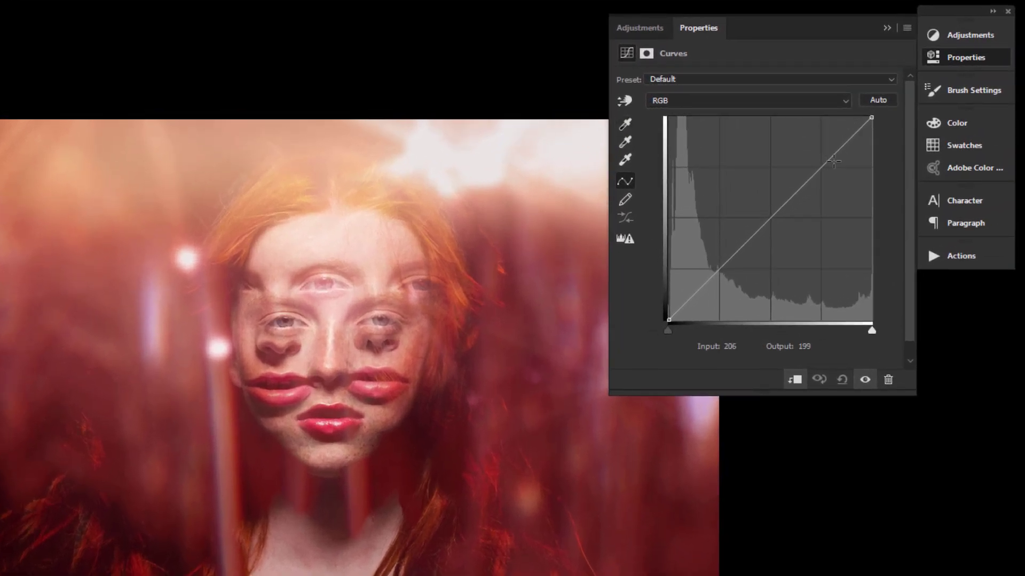
drag(833, 161, 847, 166)
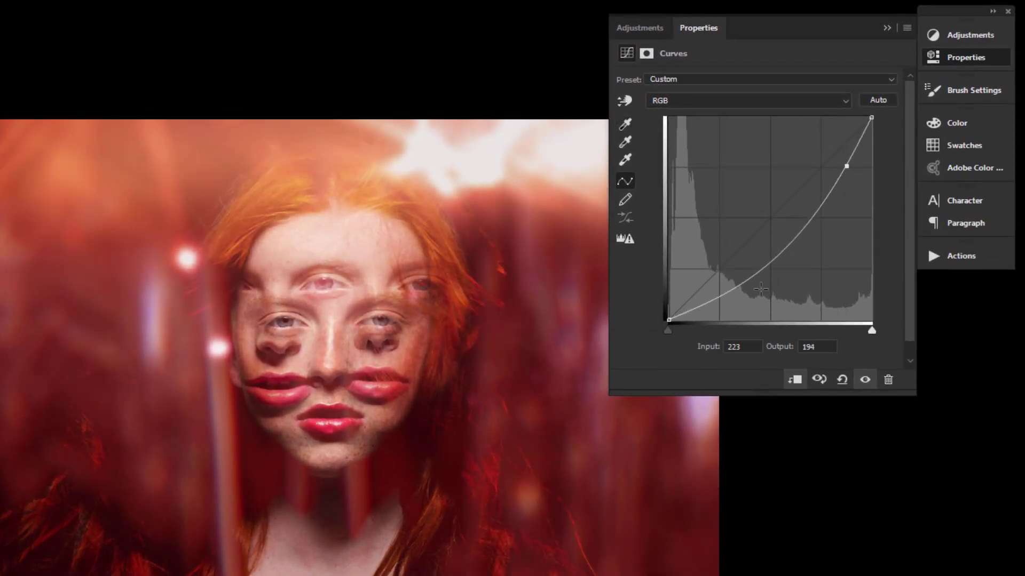
drag(757, 281, 772, 278)
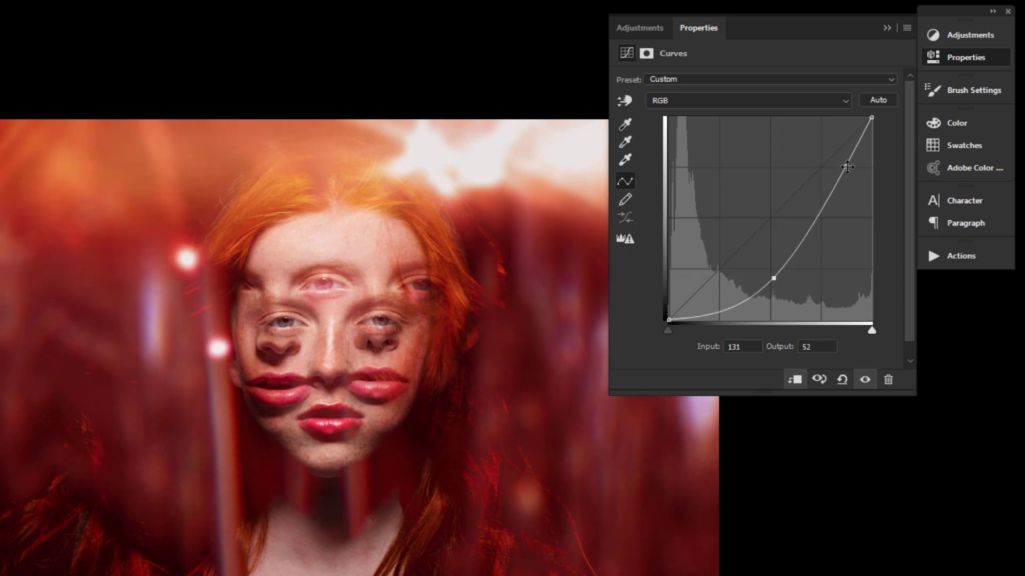
mouse_move(847, 166)
mouse_down()
mouse_move(855, 165)
mouse_move(847, 167)
mouse_up()
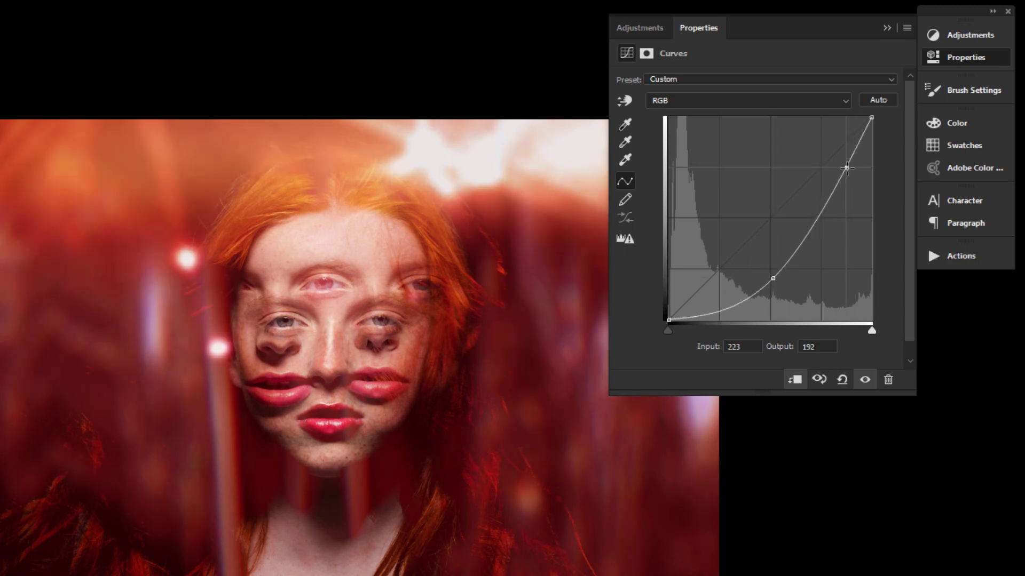
drag(772, 279, 782, 283)
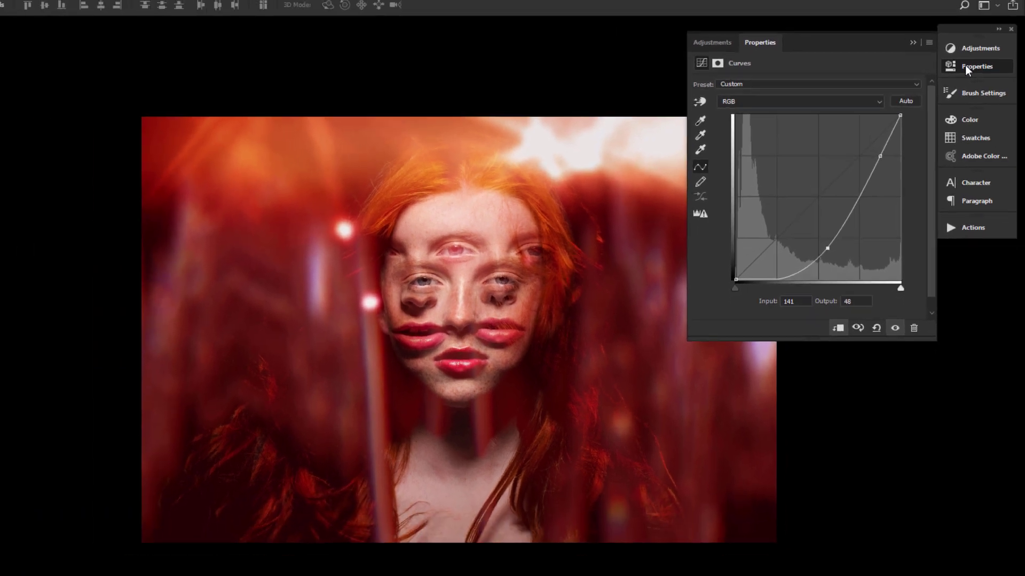
click(949, 59)
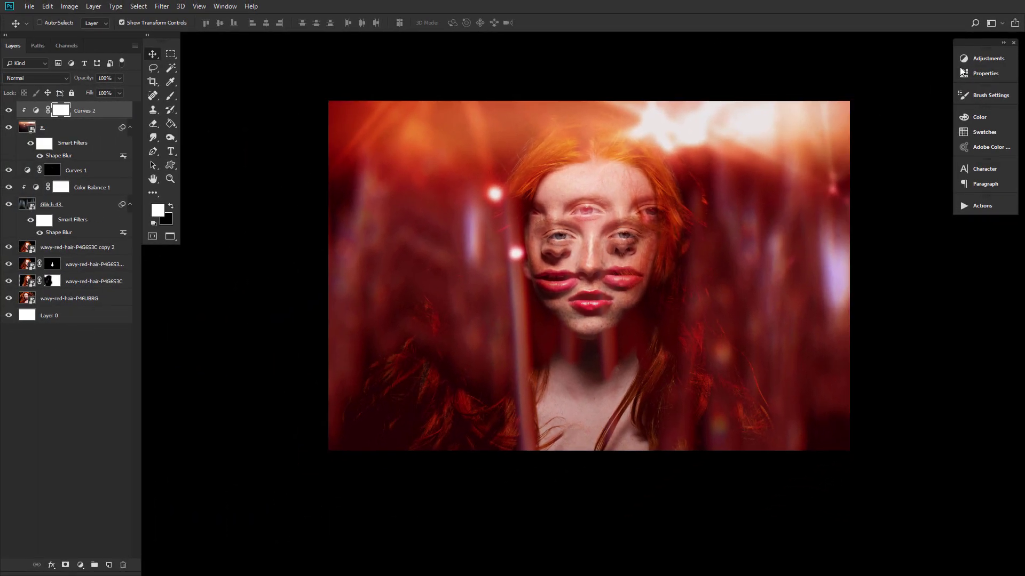
Add another Curves adjustment at 71% opacity with a raised black point and a midtone point at input 103, output 115
click(971, 62)
click(787, 76)
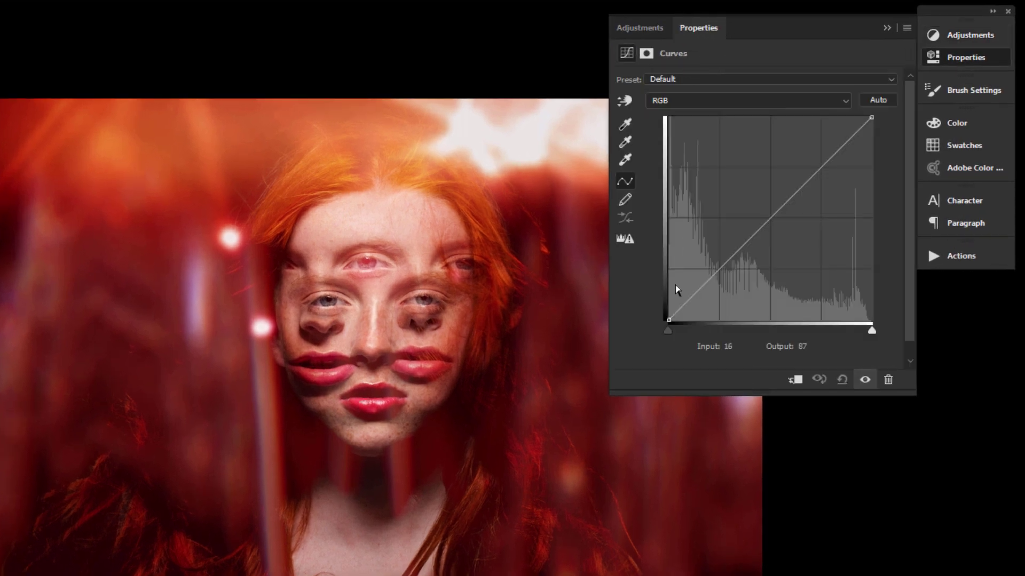
drag(668, 318, 670, 305)
click(753, 222)
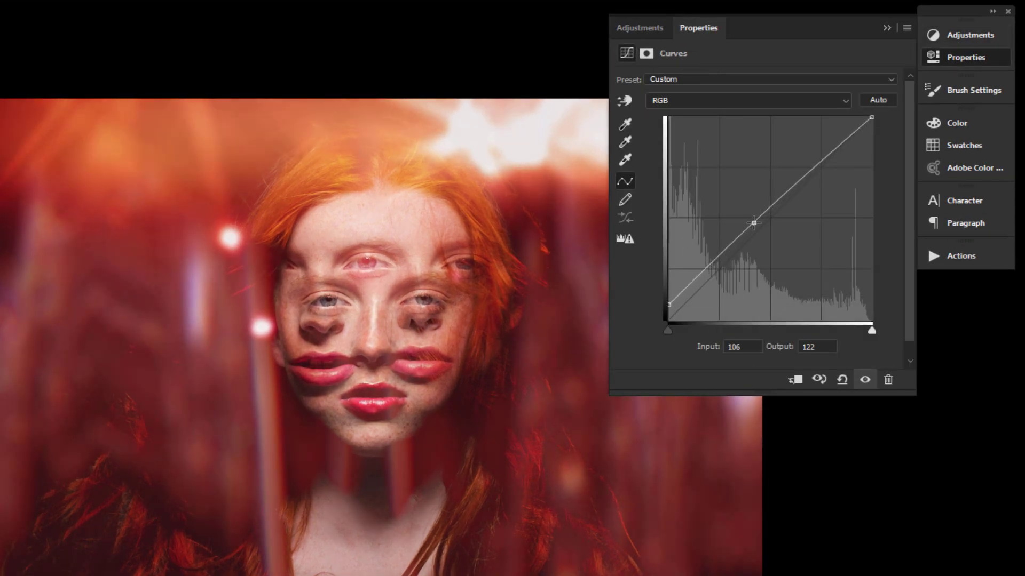
drag(754, 223, 751, 228)
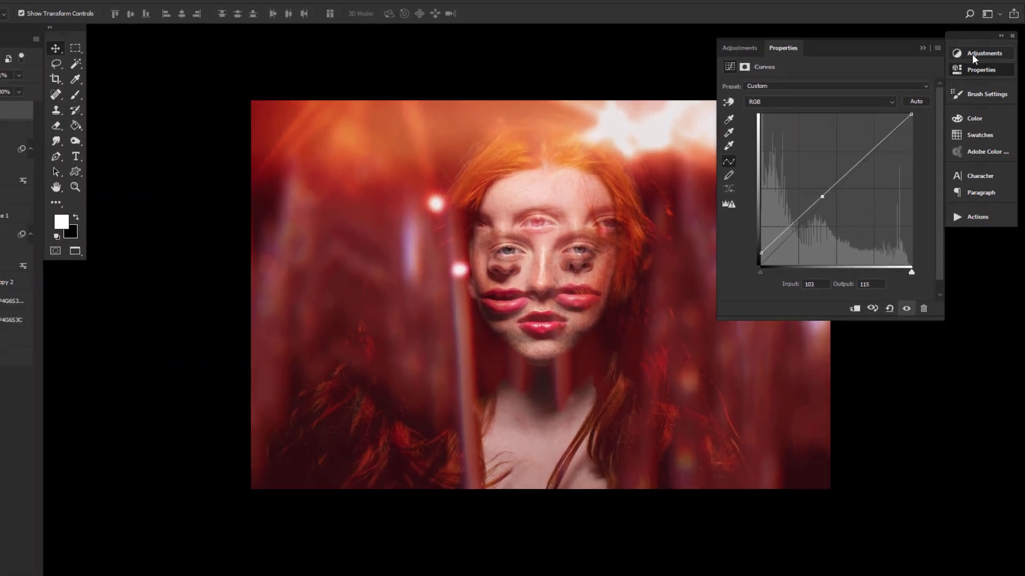
Add a Color Lookup adjustment using the FoggyNight.3DL 3D LUT file
click(970, 35)
click(834, 93)
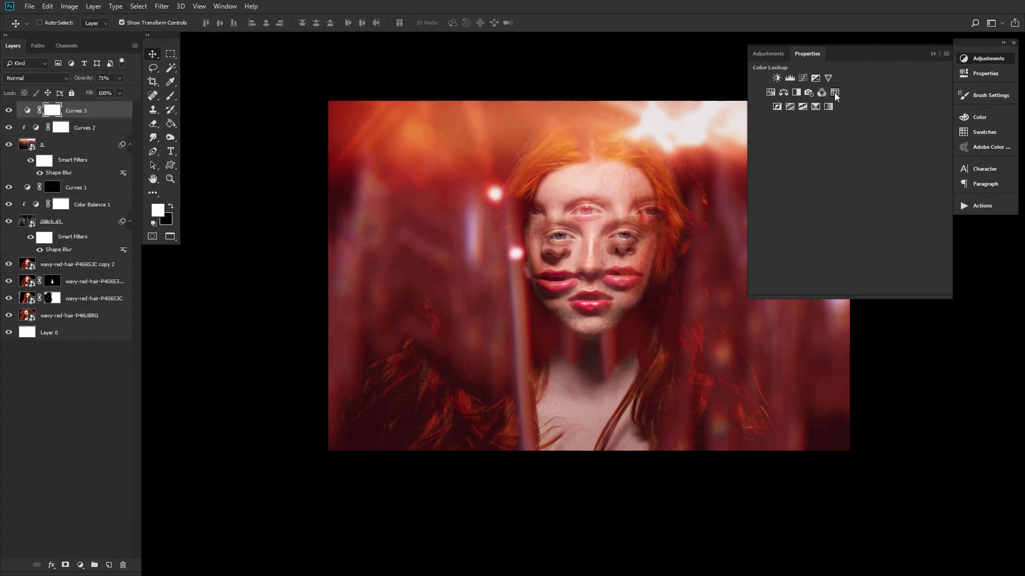
click(836, 92)
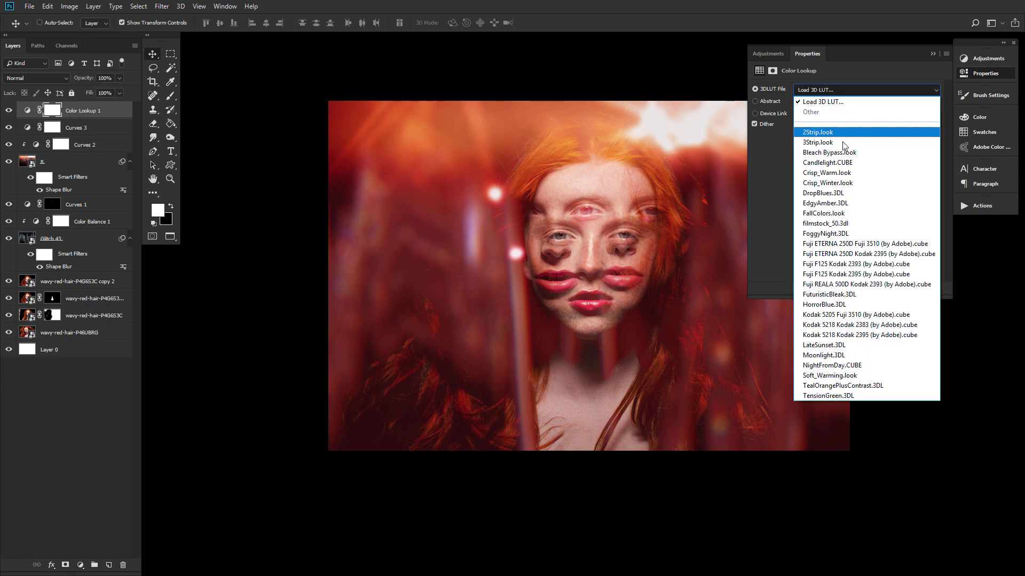
click(823, 236)
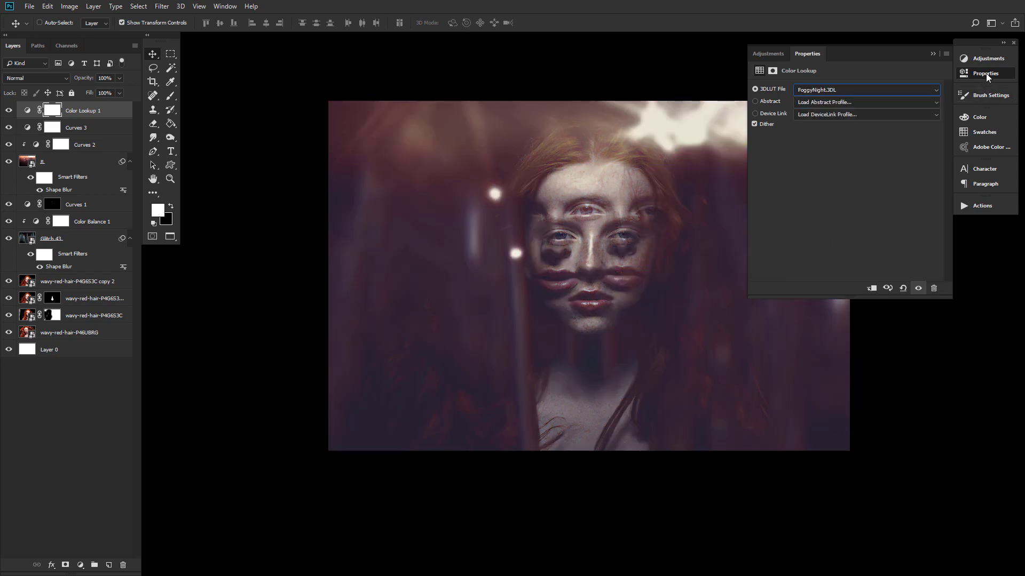
click(985, 74)
Set the FoggyNight Color Lookup layer's blend mode to Luminosity and its opacity to 60%
click(38, 77)
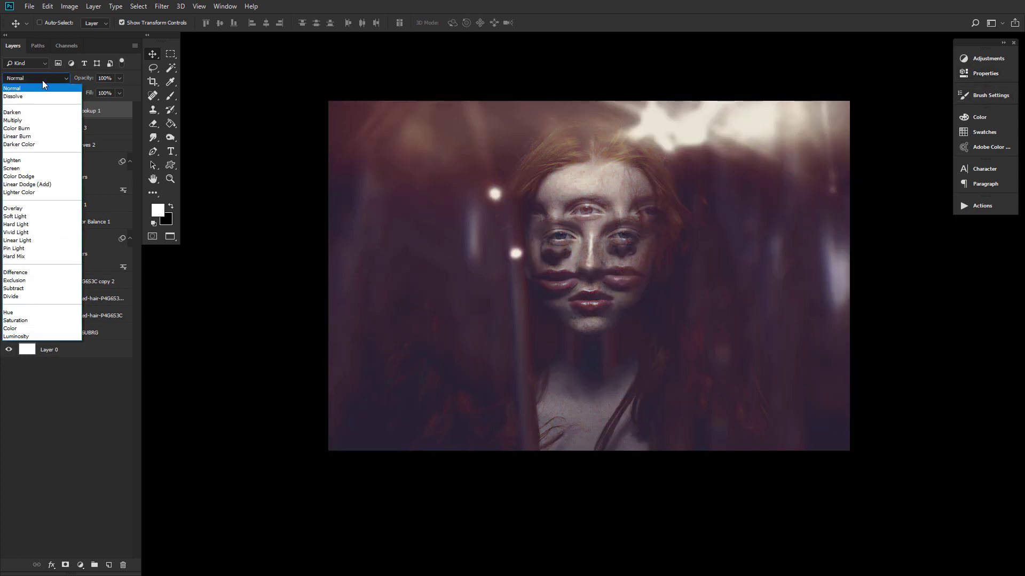
click(23, 339)
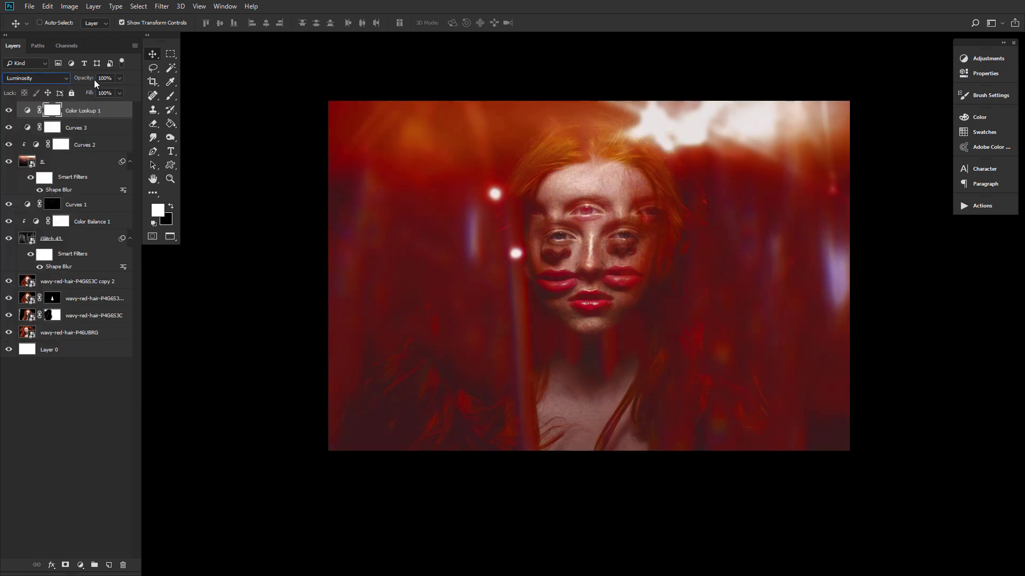
drag(92, 79, 72, 81)
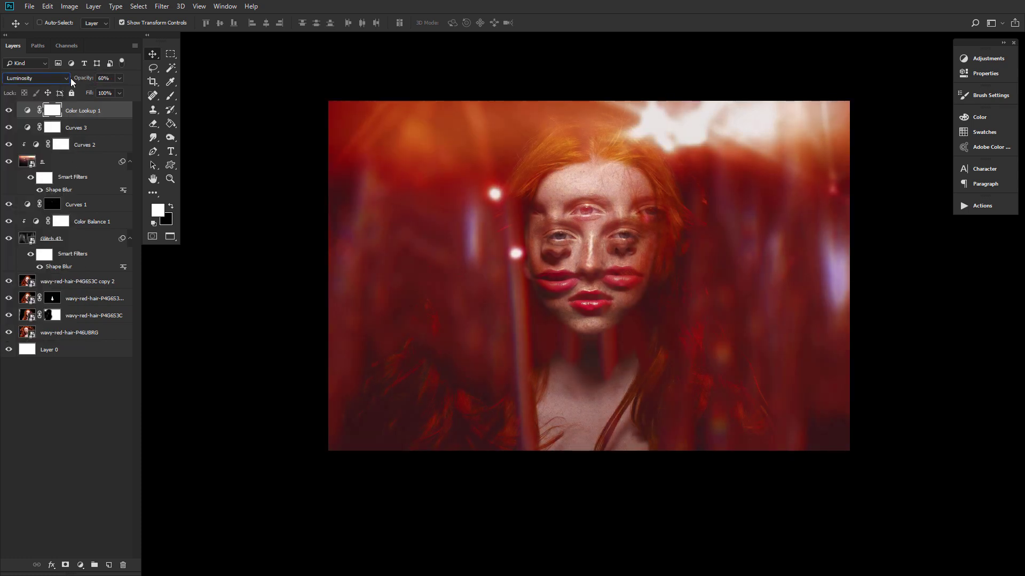
Add a second Color Lookup adjustment using the HorrorBlue.3DL 3D LUT file and set its blend mode to Color
click(987, 59)
click(838, 92)
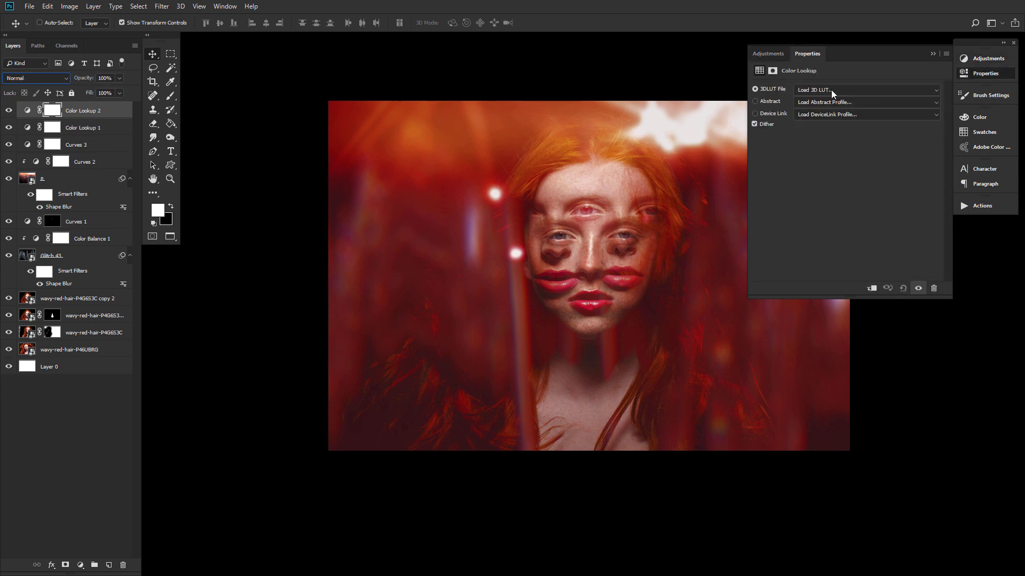
click(833, 89)
click(830, 305)
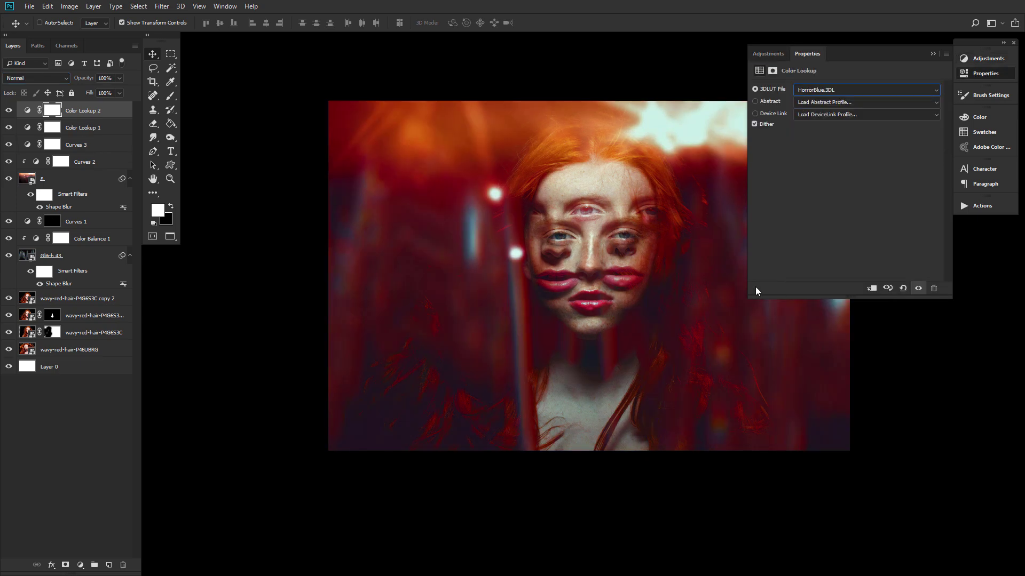
click(38, 79)
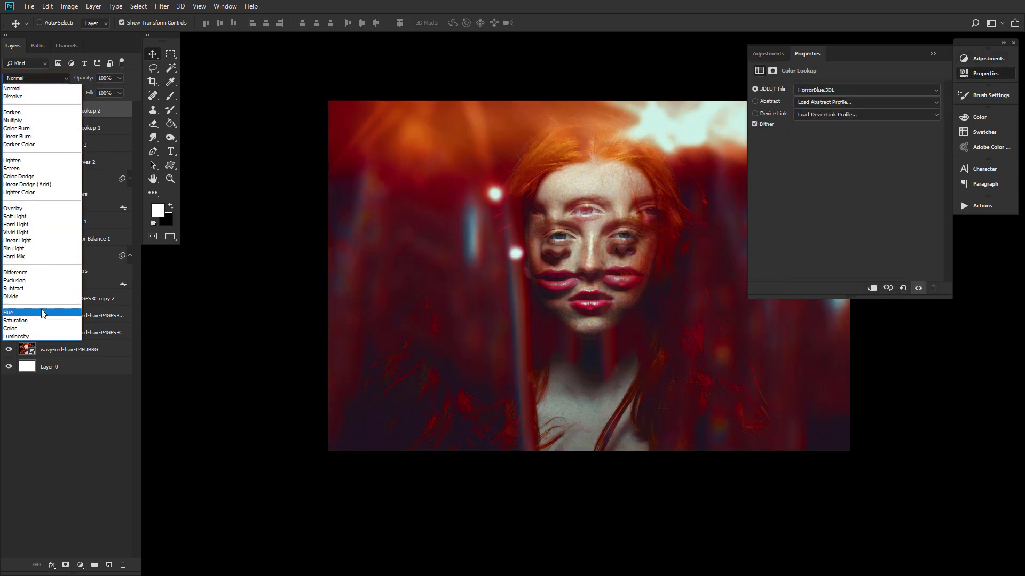
click(16, 329)
Add a Color Balance adjustment with midtones at -100 toward cyan and shifted strongly toward blue
click(974, 59)
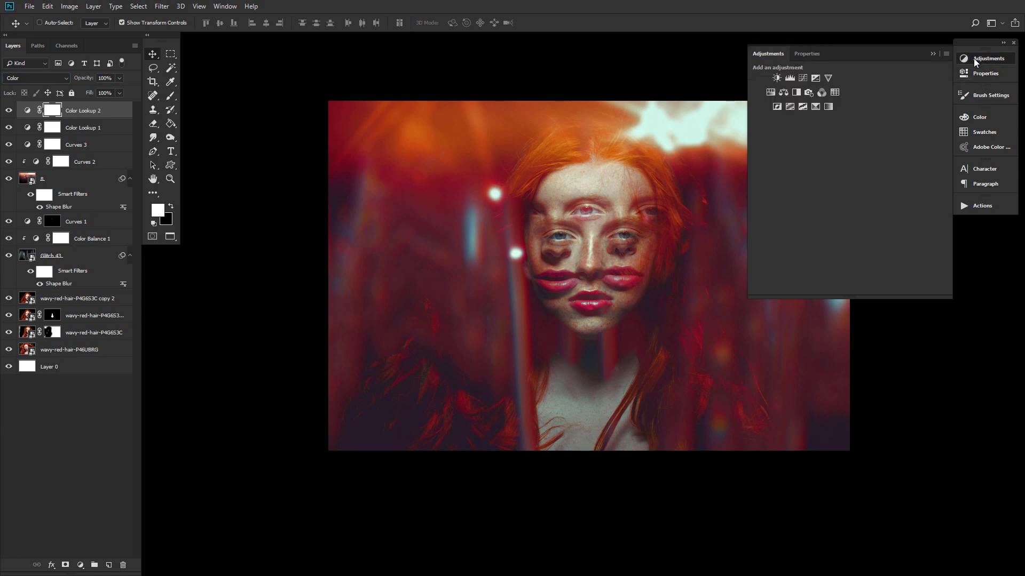
click(782, 93)
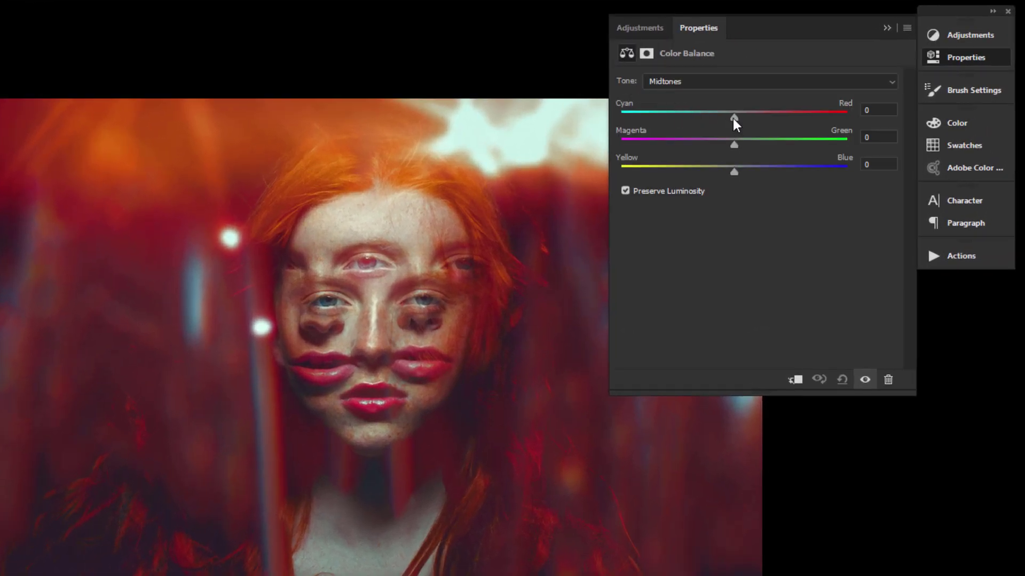
drag(734, 118, 514, 116)
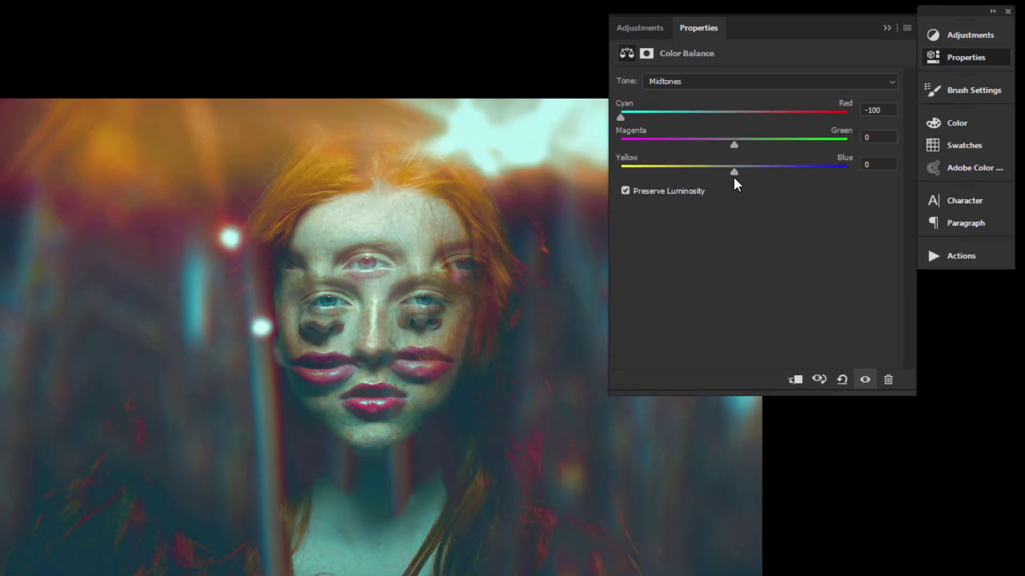
drag(734, 179, 886, 178)
click(965, 57)
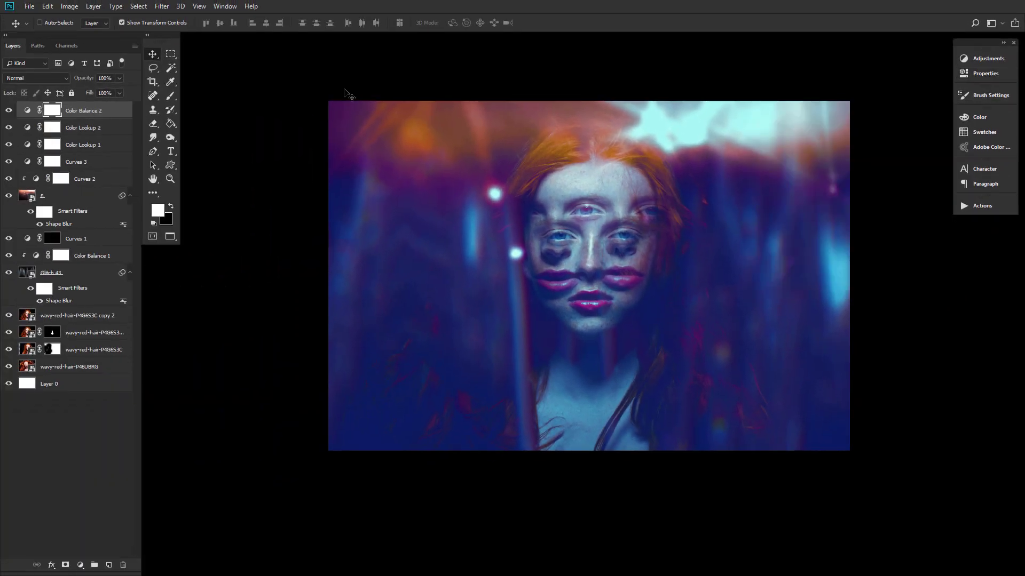
Set the new Color Balance layer to Multiply at 50% opacity and compare the image with and without it
click(33, 81)
click(30, 124)
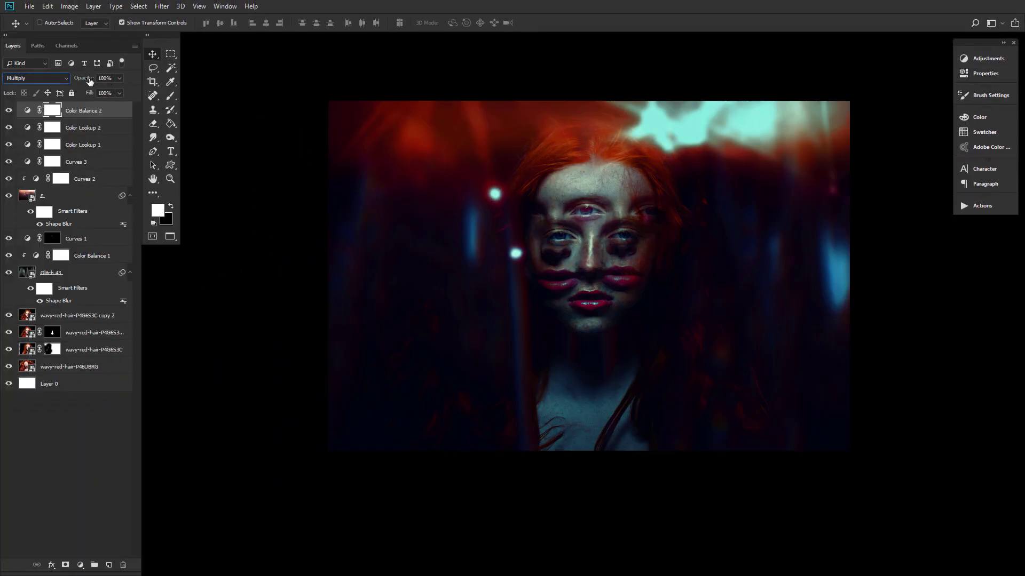
drag(90, 81, 63, 79)
click(9, 110)
click(8, 110)
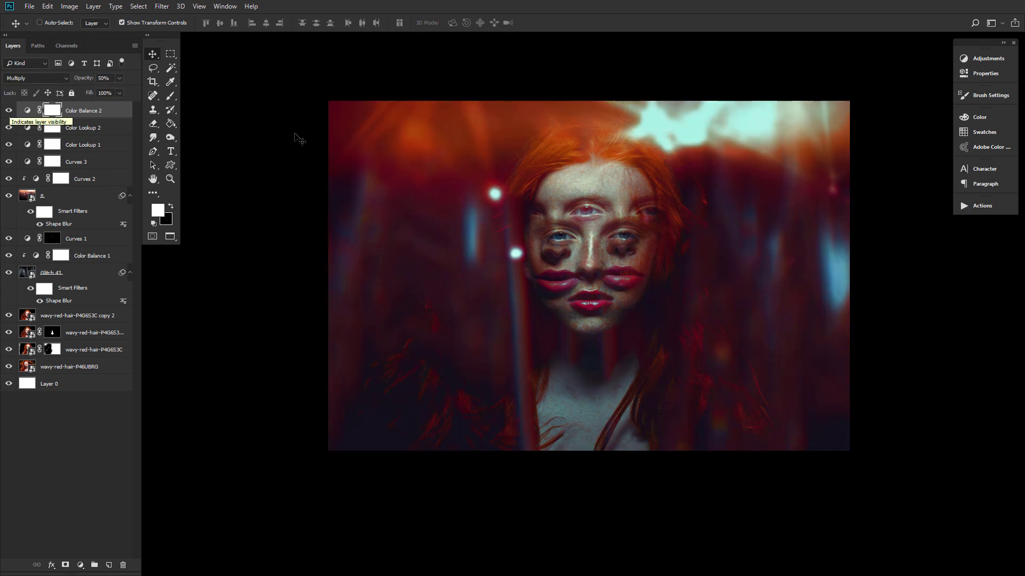
Add a Selective Color adjustment with the Reds at cyan +53%, magenta -25% and increased yellow
click(963, 58)
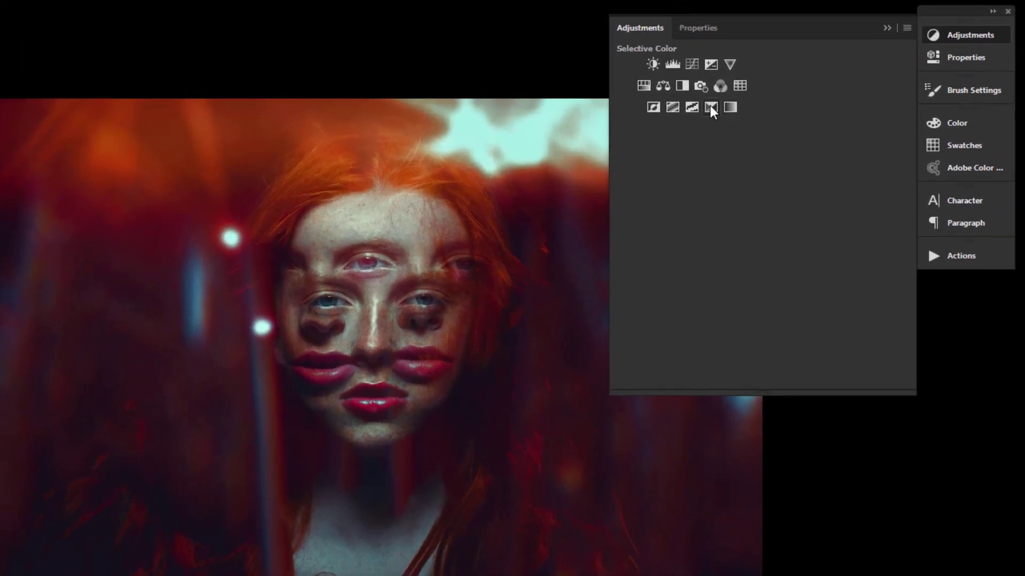
click(710, 107)
drag(757, 133, 818, 138)
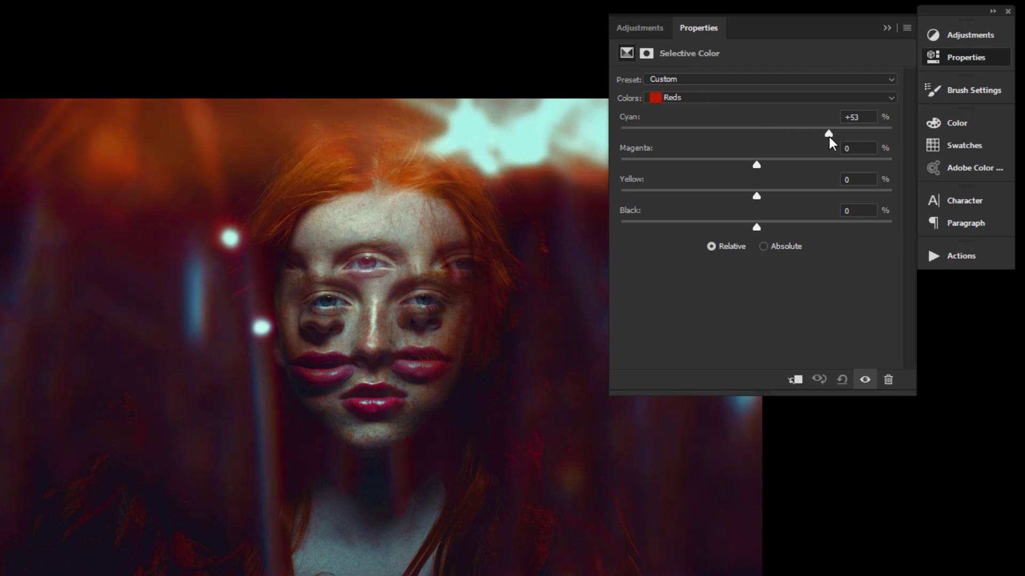
drag(754, 163, 723, 167)
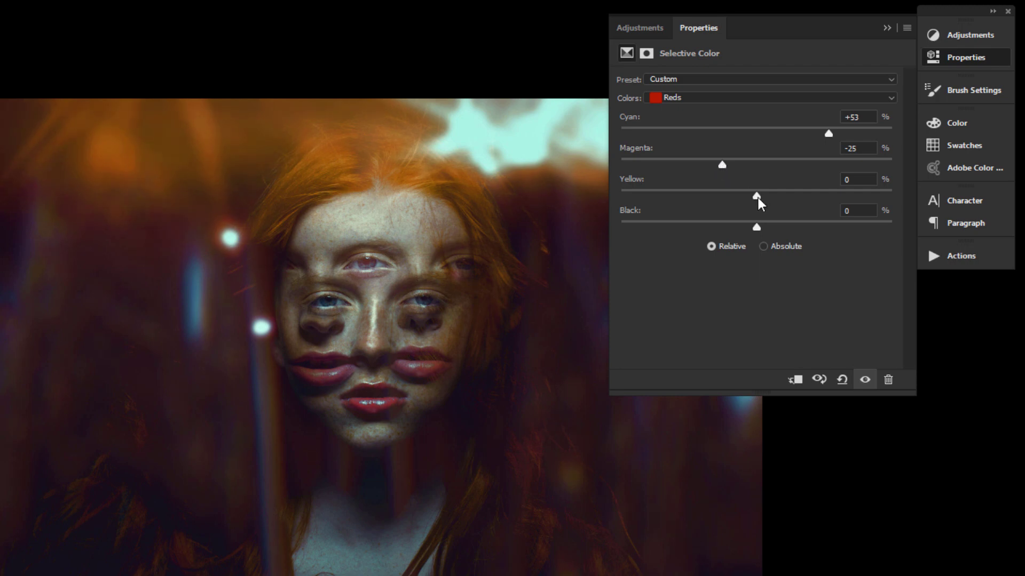
drag(757, 197, 846, 197)
Adjust the Selective Color Yellows to cyan -100%, magenta +23% and yellow +35%
click(709, 97)
click(704, 129)
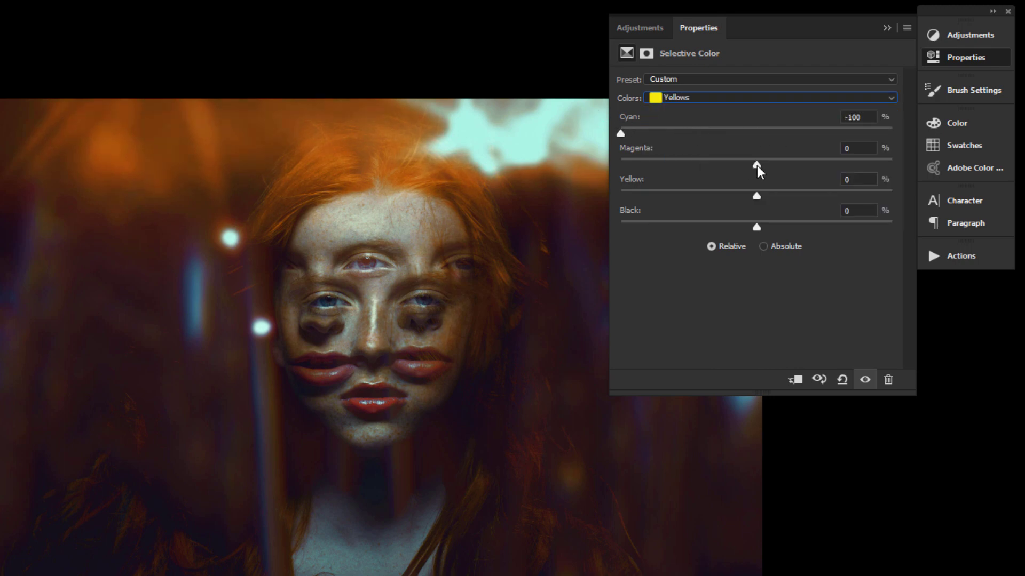
drag(756, 166, 786, 166)
drag(757, 197, 788, 196)
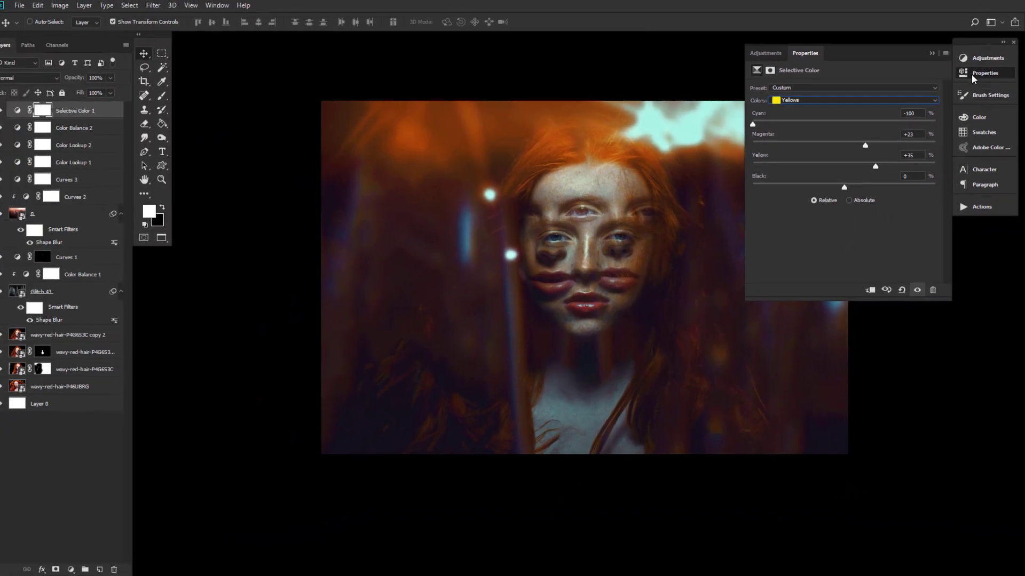
click(509, 100)
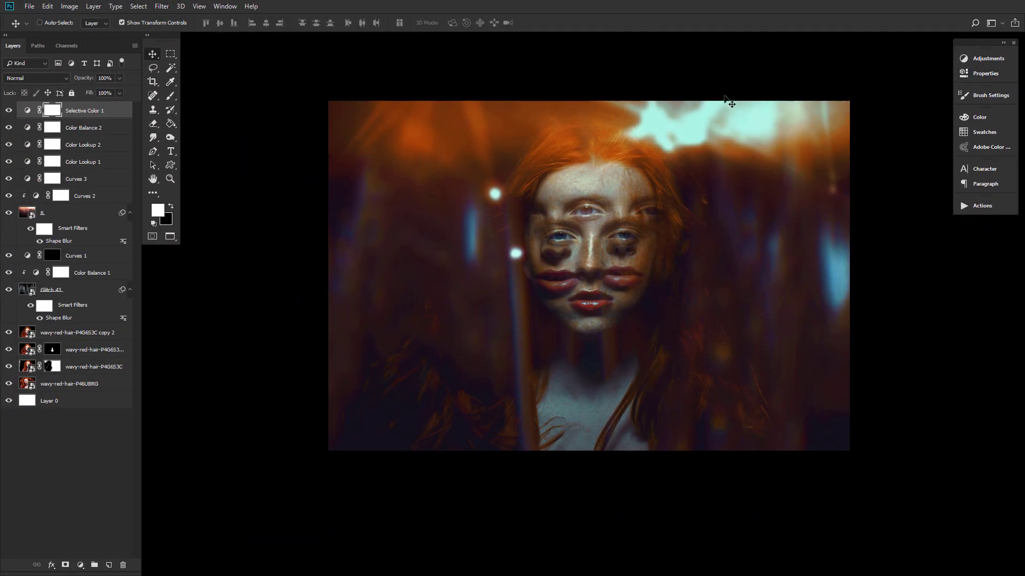
Set the Selective Color layer to Color blend mode at 49% opacity and compare the image with and without it
click(38, 78)
click(23, 324)
drag(88, 79, 63, 80)
click(8, 111)
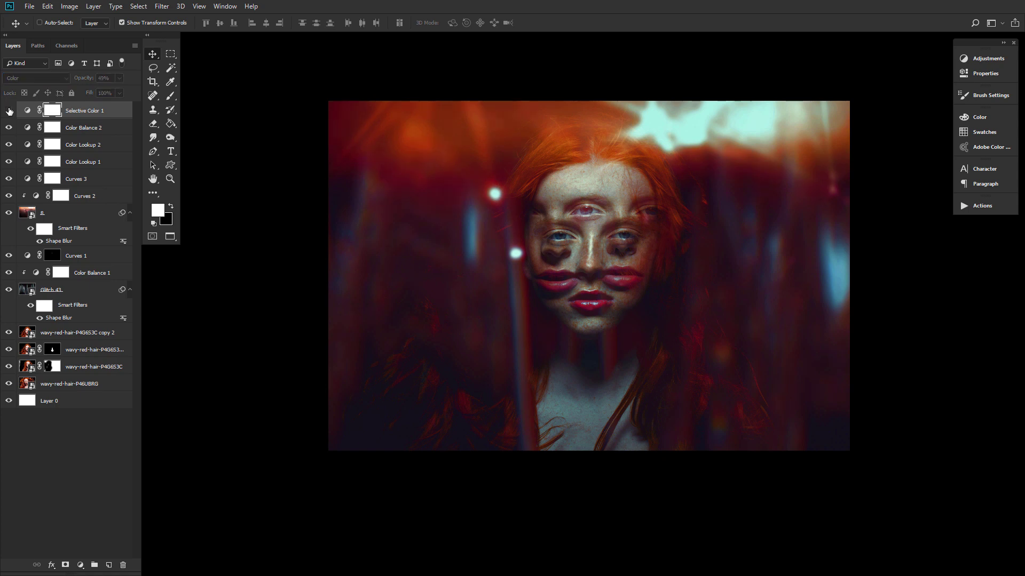
click(9, 111)
click(9, 111)
click(9, 111)
Add a Solid Color fill layer above the Selective Color layer with the dark blue #161e2e
click(79, 565)
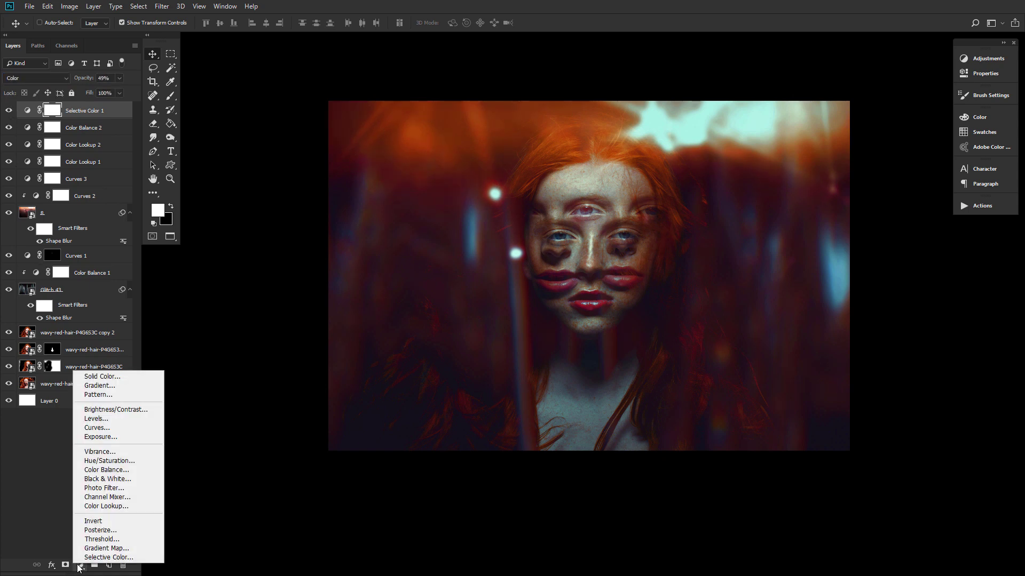
click(110, 377)
text(161e2e)
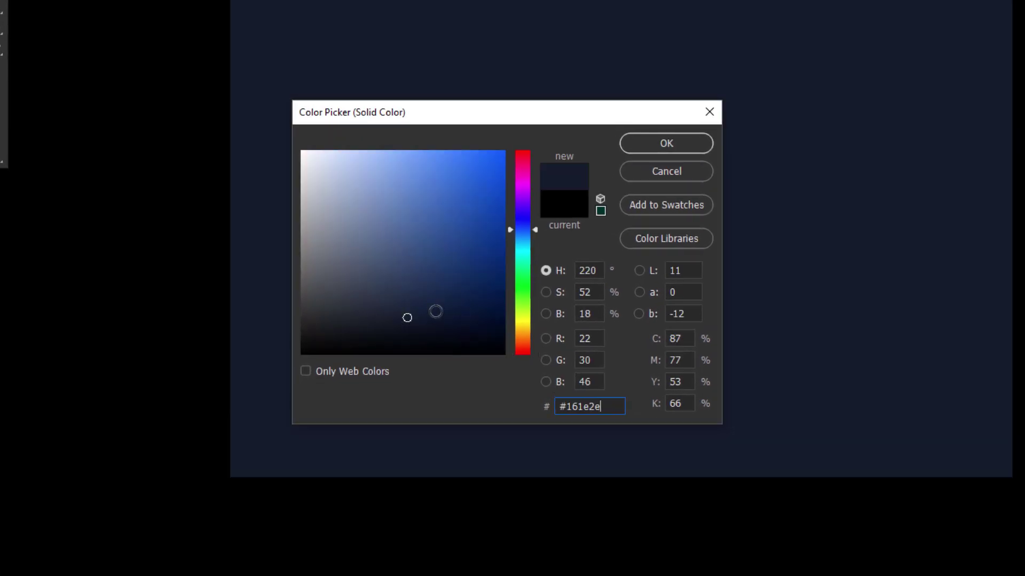
click(665, 144)
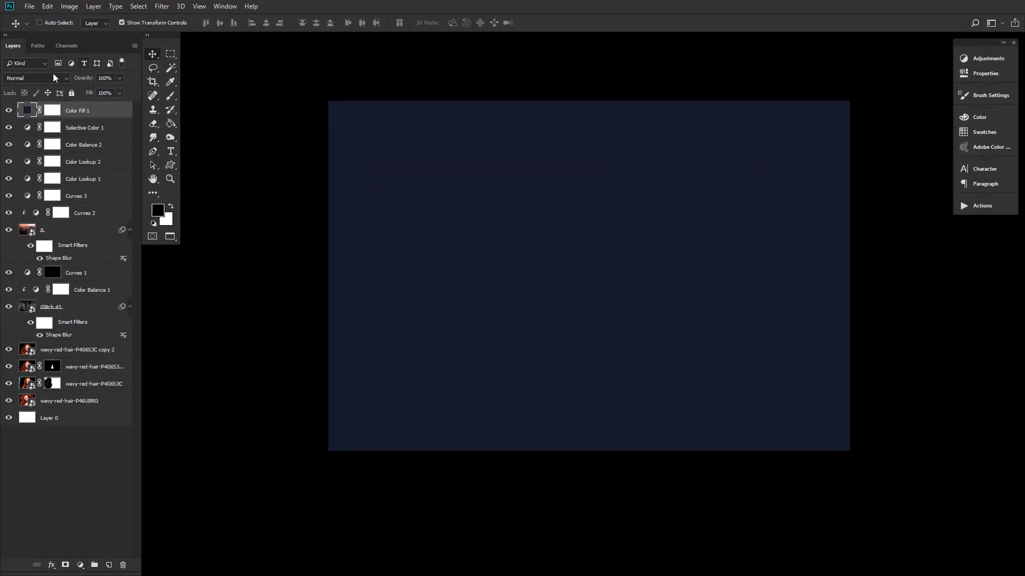
Set the dark blue fill layer's blend mode to Lighten, lower its opacity, and compare the image with and without it
click(54, 78)
click(42, 161)
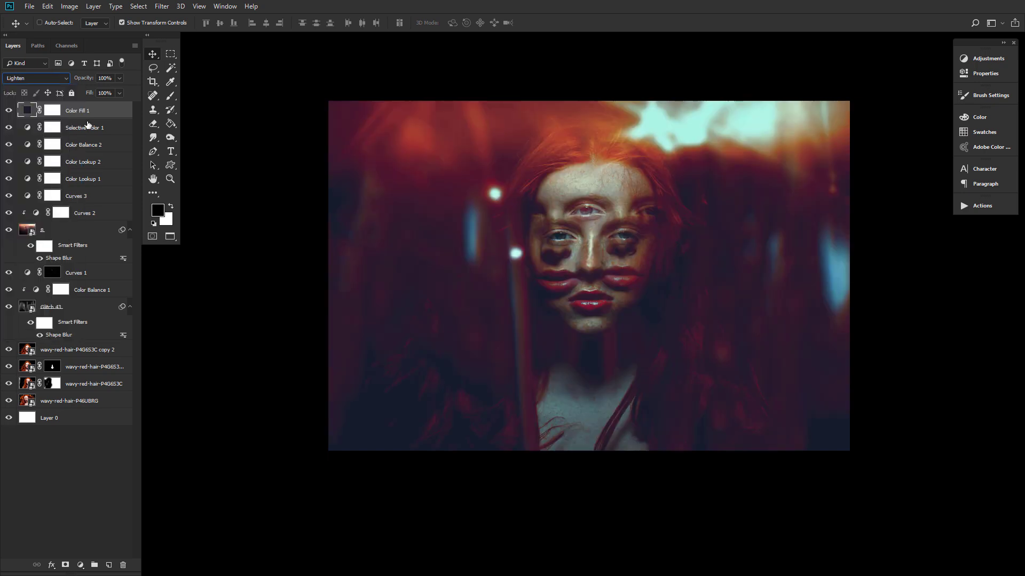
drag(90, 81, 84, 80)
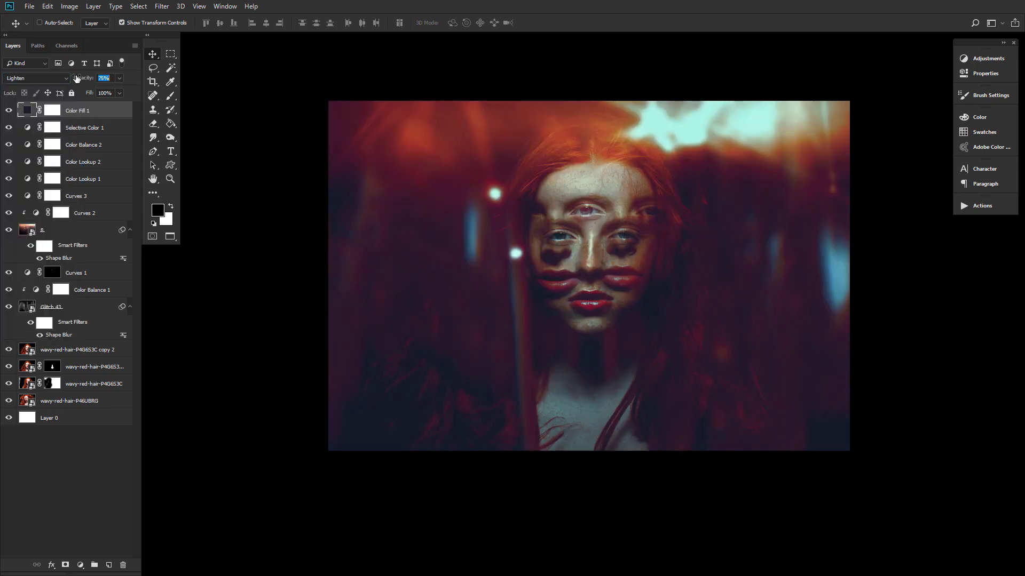
click(8, 111)
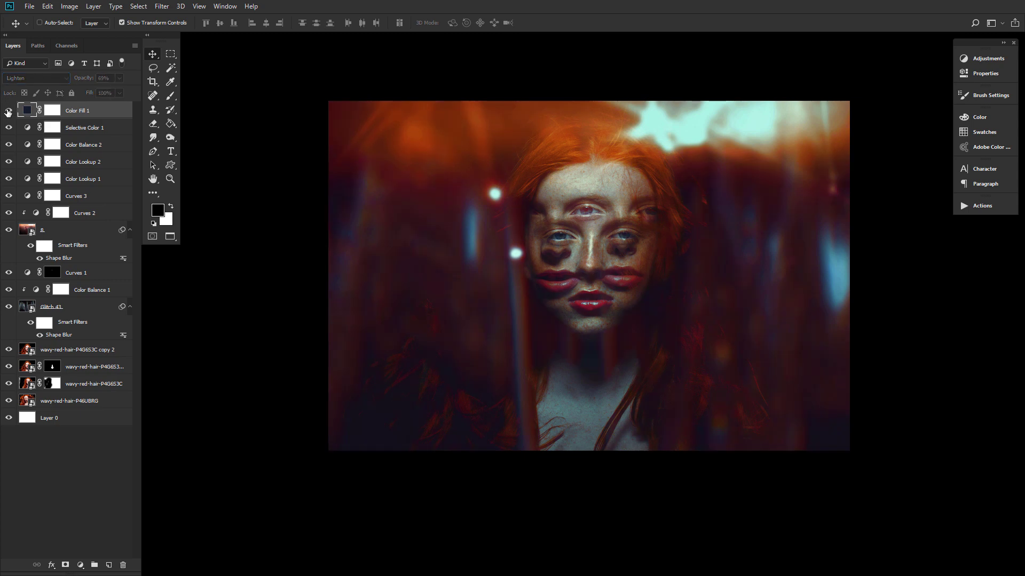
click(9, 111)
Add a Curves adjustment on top that brightens the image by moving the RGB white point to a lower input
click(977, 59)
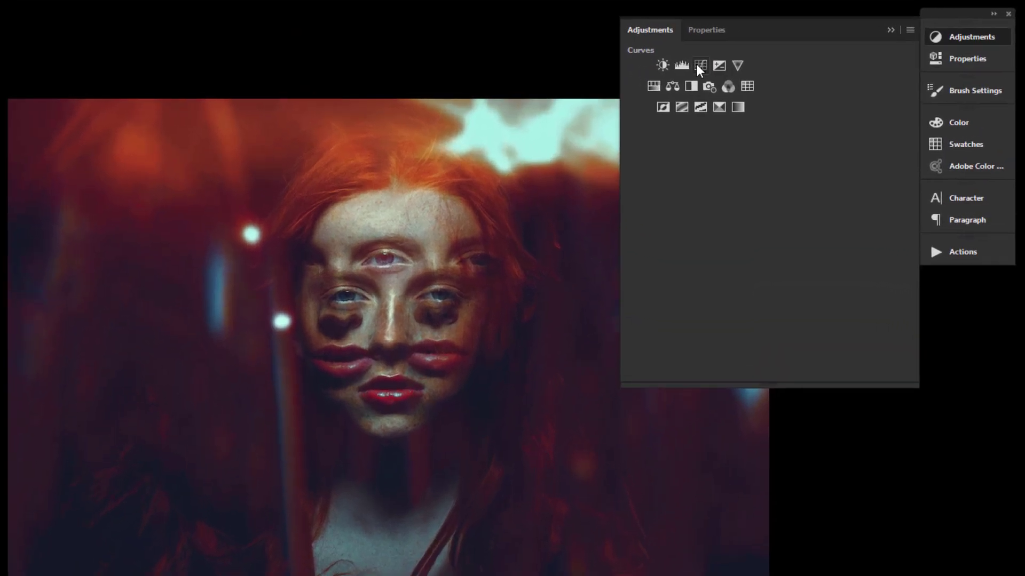
click(804, 78)
drag(922, 112, 822, 113)
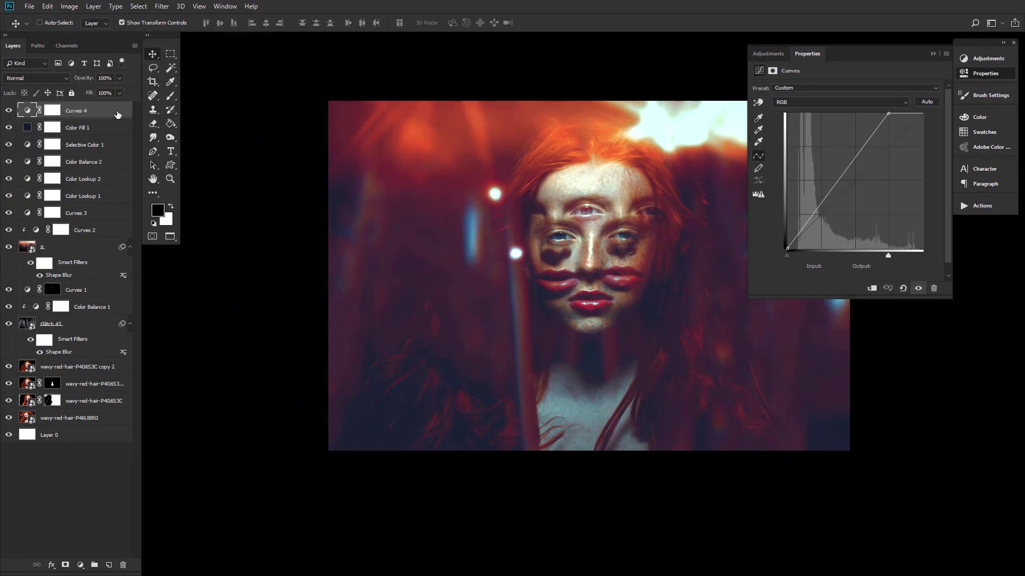
Limit the top Curves adjustment to brighter tones with Blend If Gray, splitting the Underlying Layer black slider to 98 / 196
key(h)
double_click(121, 111)
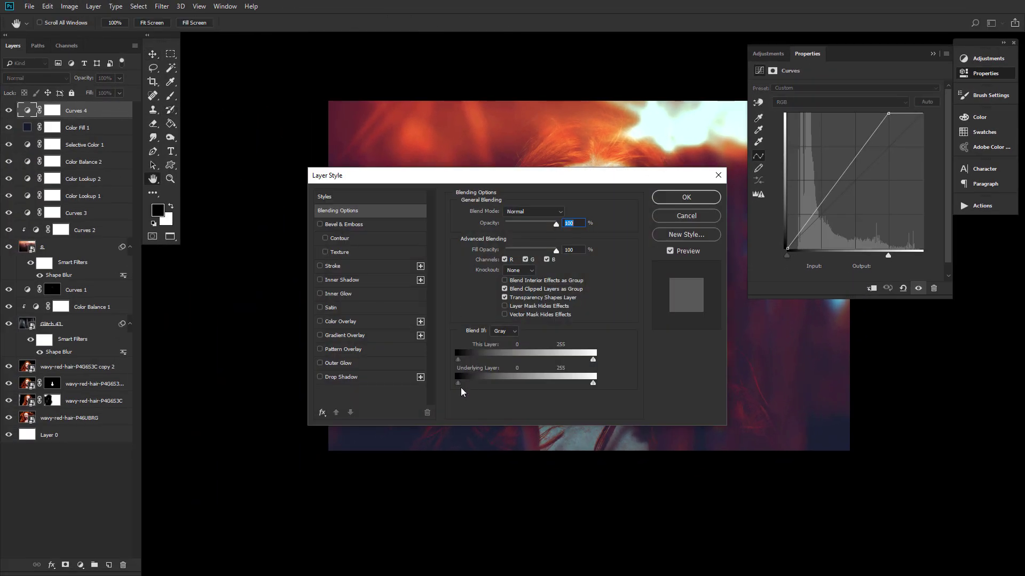
drag(458, 383, 587, 384)
drag(624, 175, 508, 251)
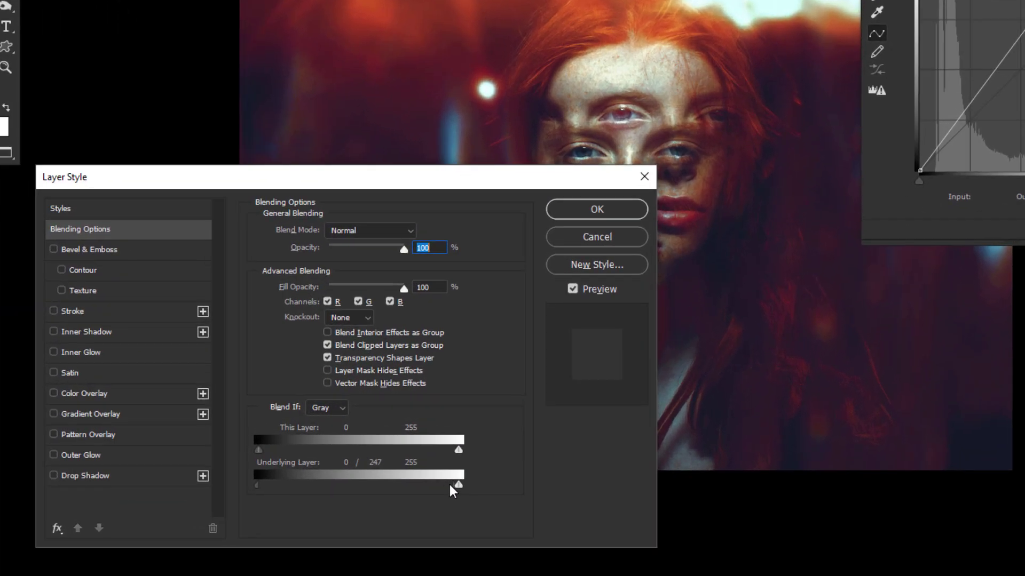
drag(468, 468, 449, 466)
drag(251, 487, 332, 488)
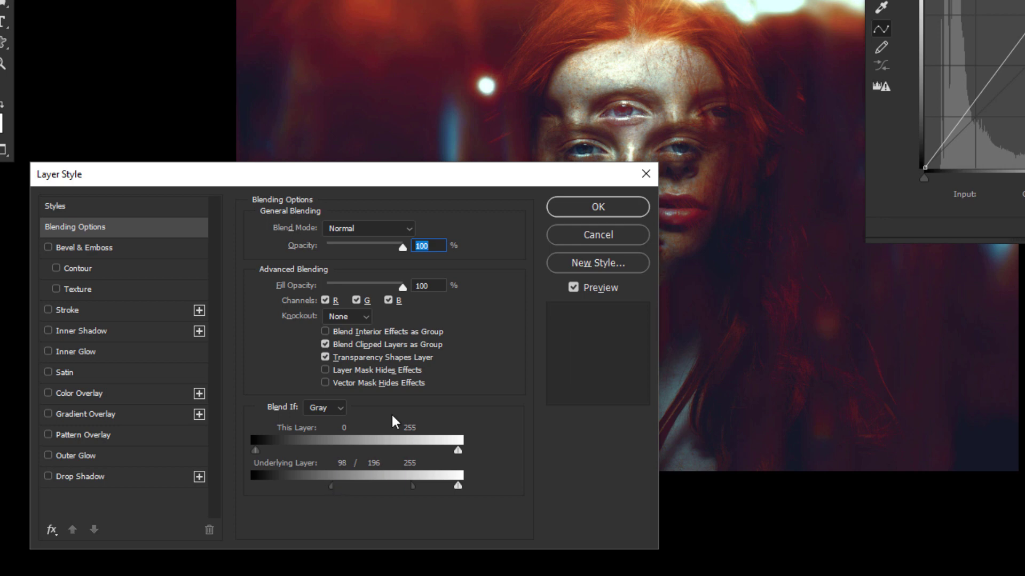
drag(553, 179, 356, 231)
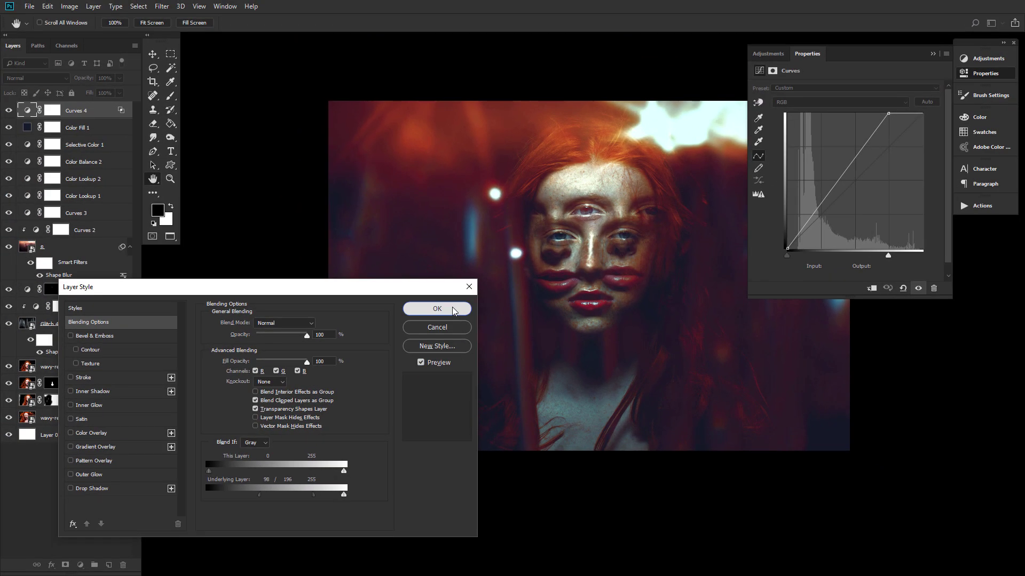
click(403, 262)
click(981, 75)
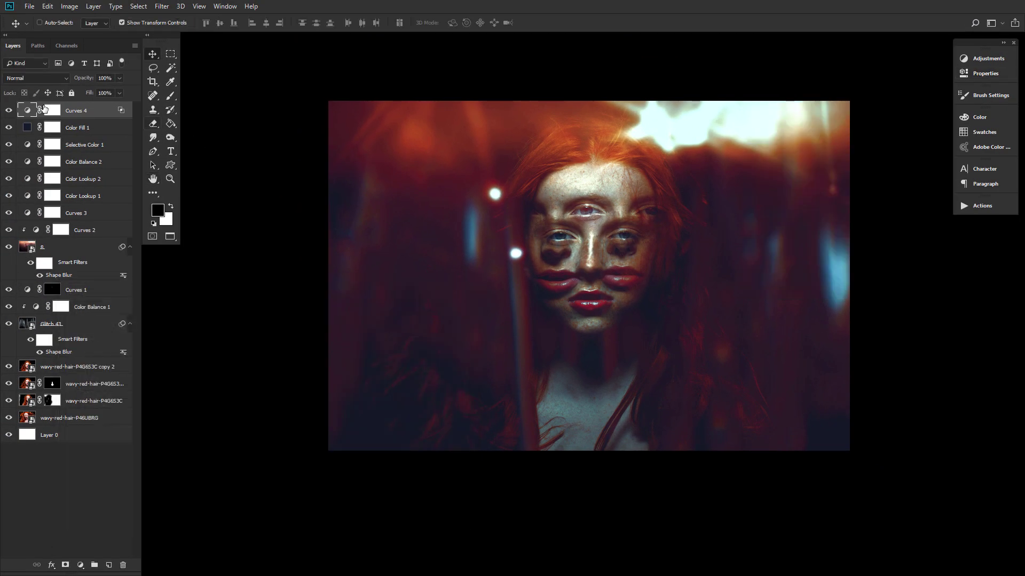
Compare the composite with and without the top Curves adjustment and inspect the final image
click(9, 110)
click(9, 110)
click(8, 111)
click(8, 111)
drag(638, 216, 612, 231)
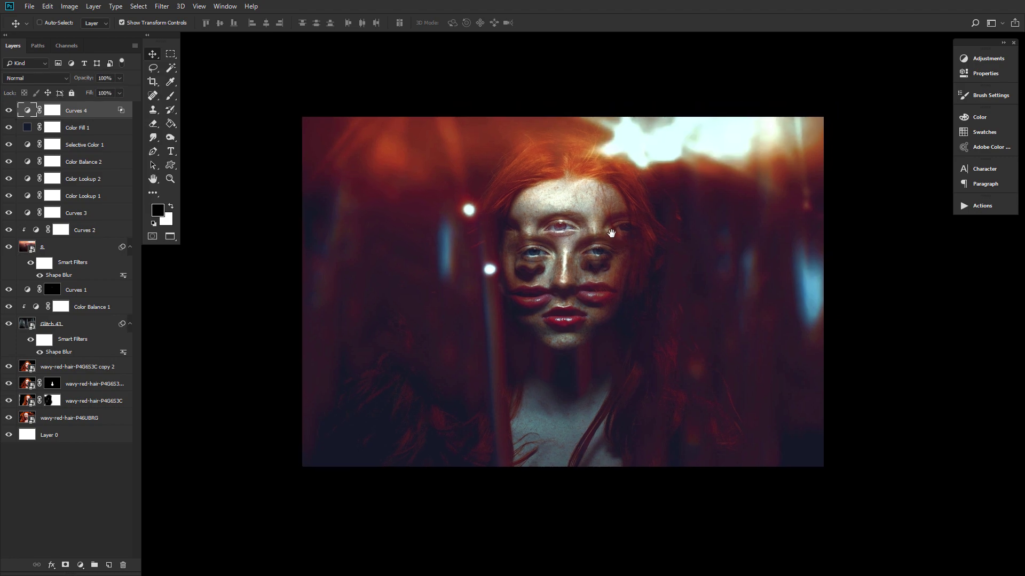
drag(612, 231, 597, 231)
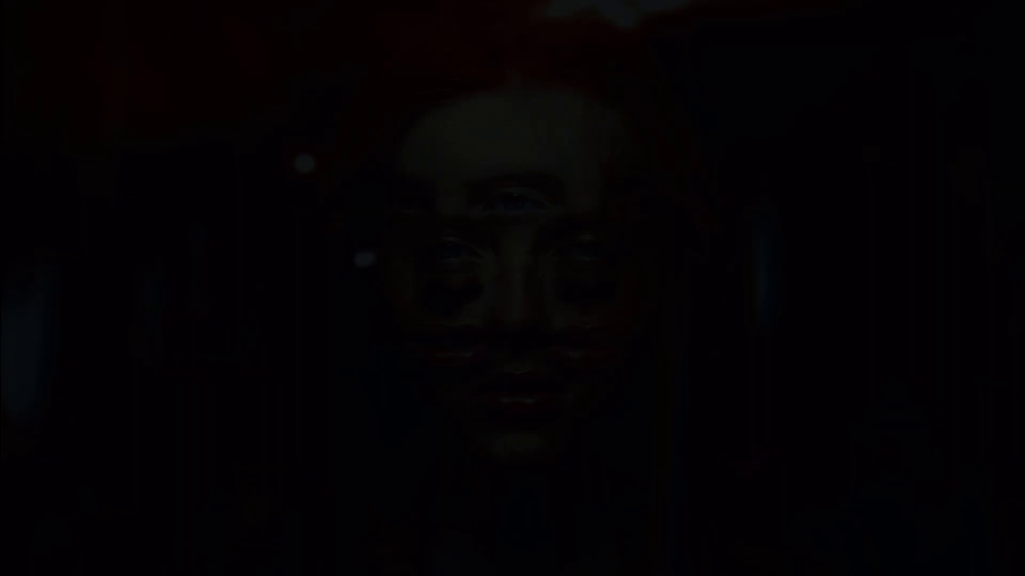